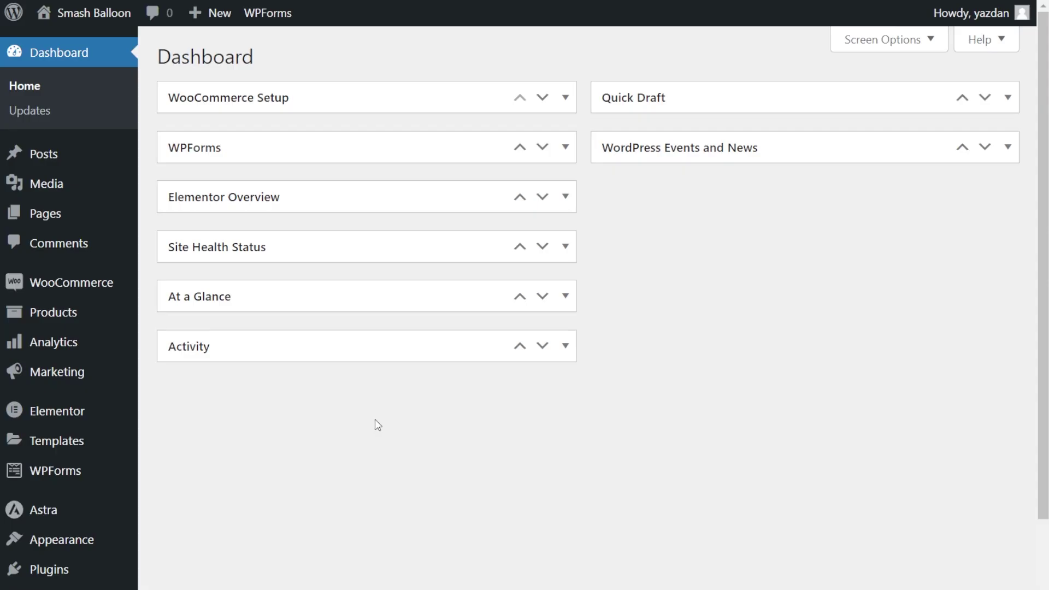
# - Install the Custom-Facebook-Feed-WP-Plugin-4.6.4-Elite.zip plugin by uploading its file, and activate it
pyautogui.scroll(-2, 96, 434)
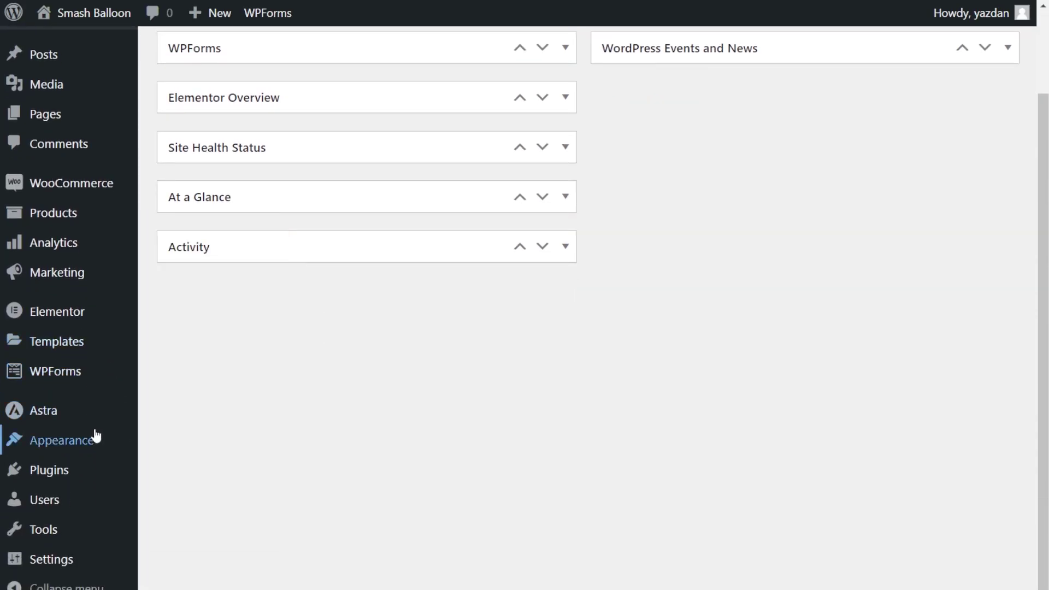
pyautogui.moveTo(52, 471)
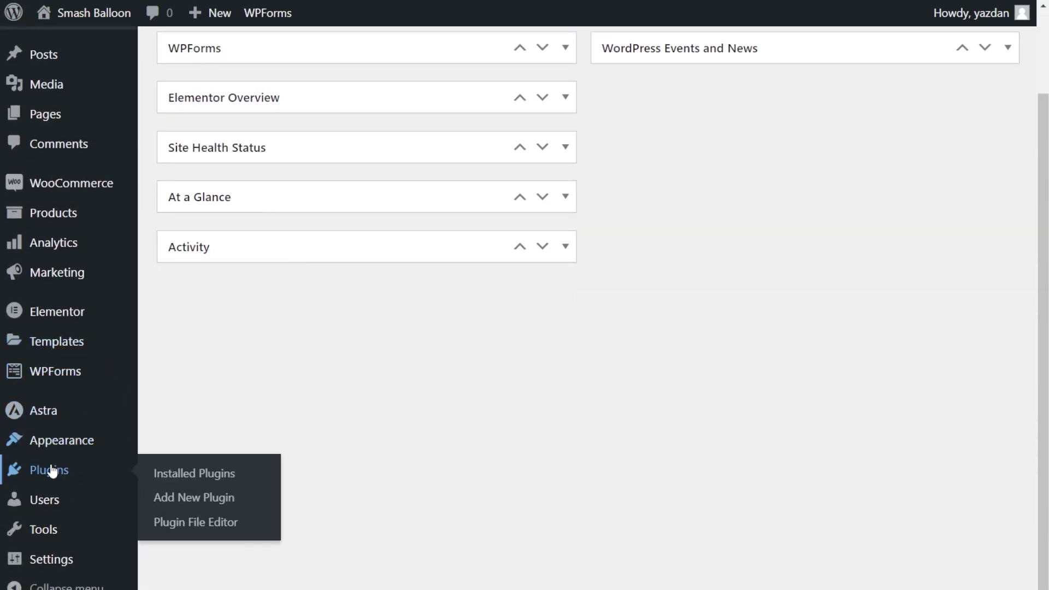
pyautogui.click(187, 498)
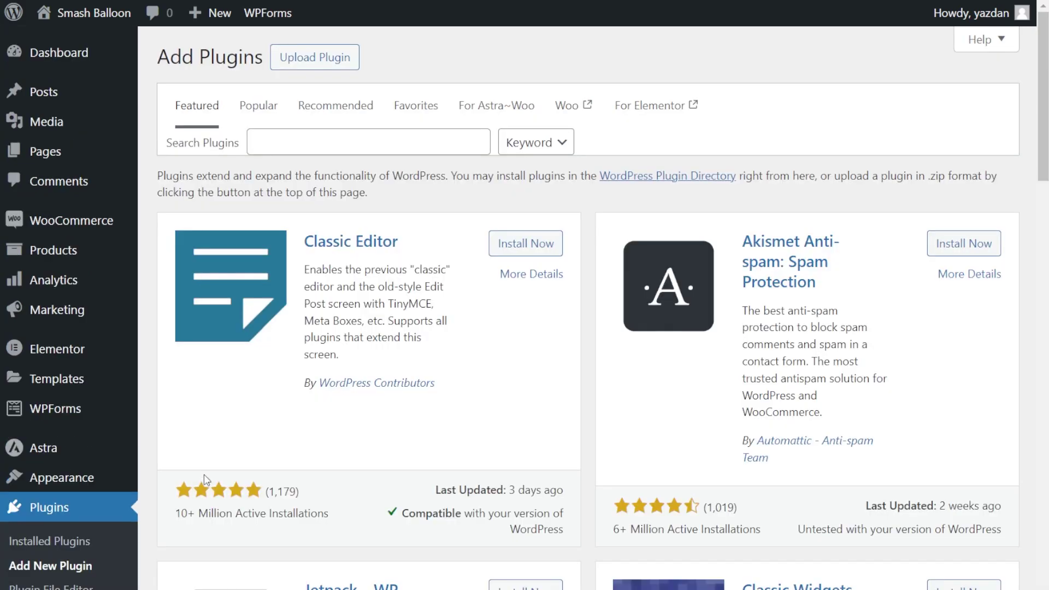
pyautogui.click(310, 66)
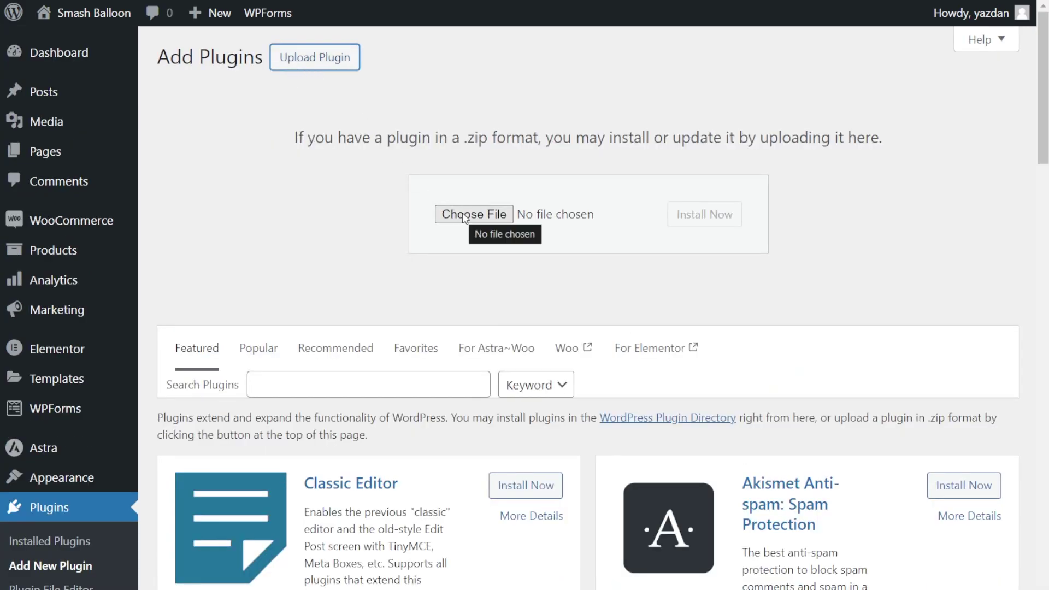
pyautogui.click(703, 215)
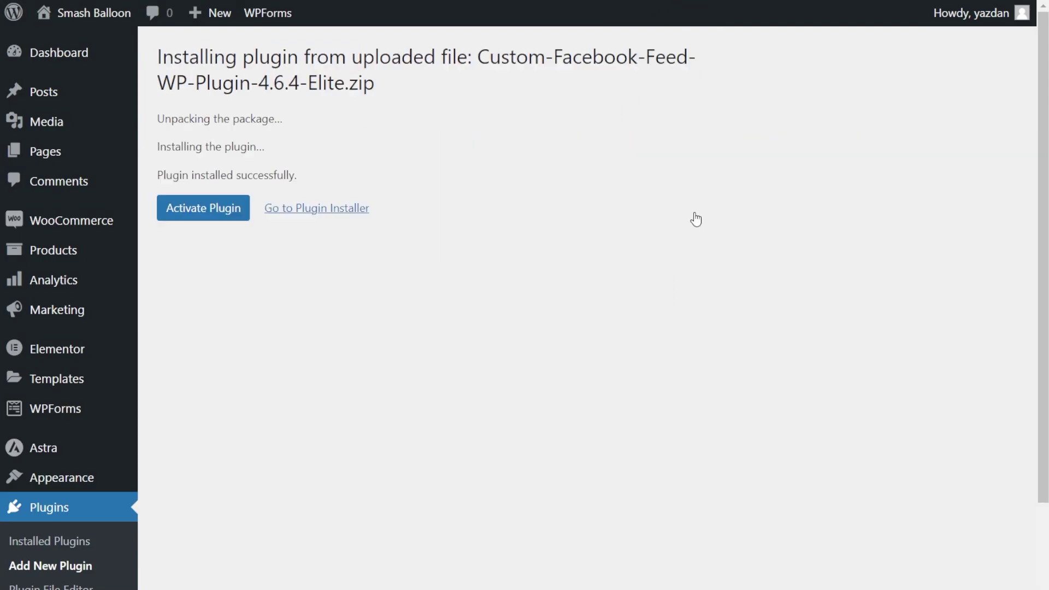
pyautogui.click(224, 221)
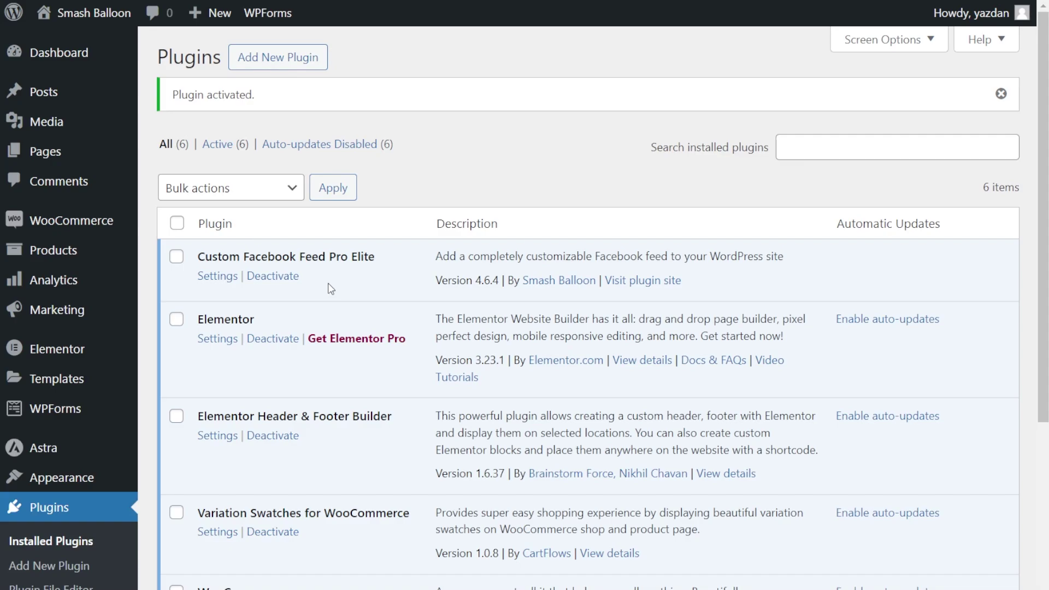
# - Paste the license key in the Facebook Feed plugin's settings and activate the license
pyautogui.scroll(-3, 331, 289)
pyautogui.moveTo(92, 569)
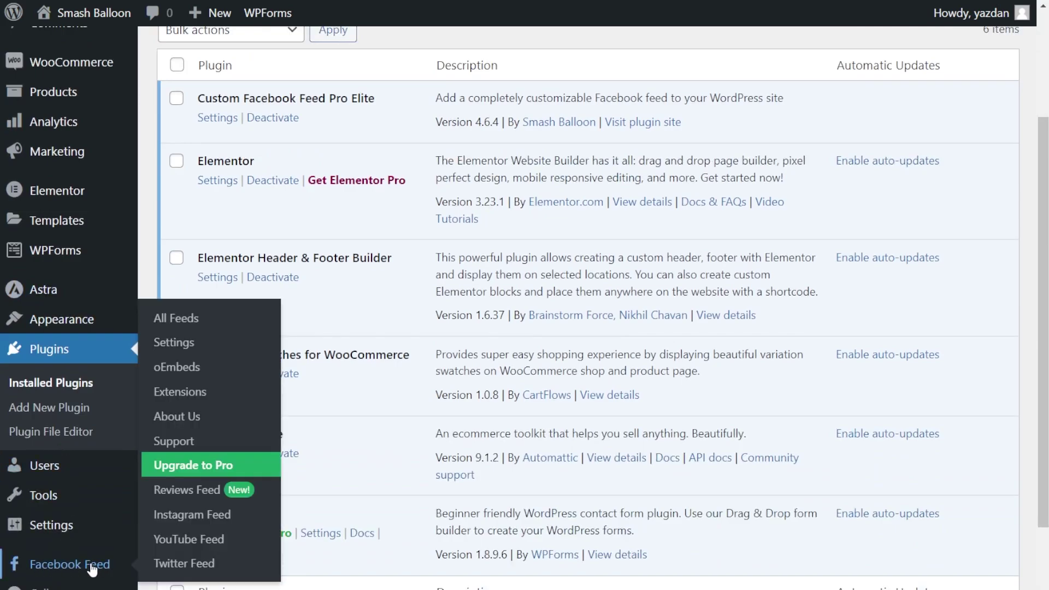
pyautogui.click(180, 345)
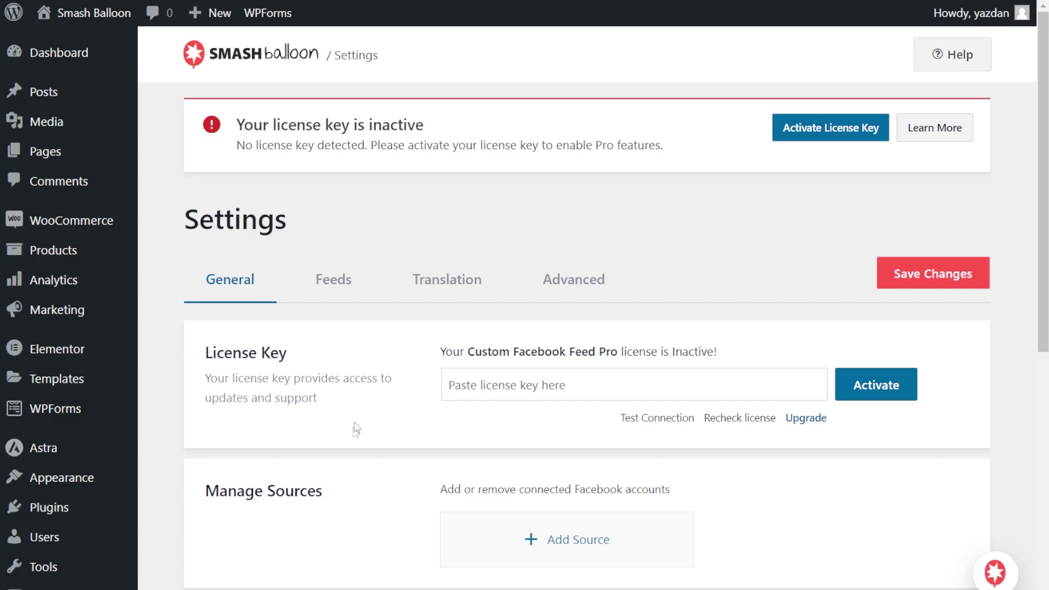
pyautogui.click(464, 382)
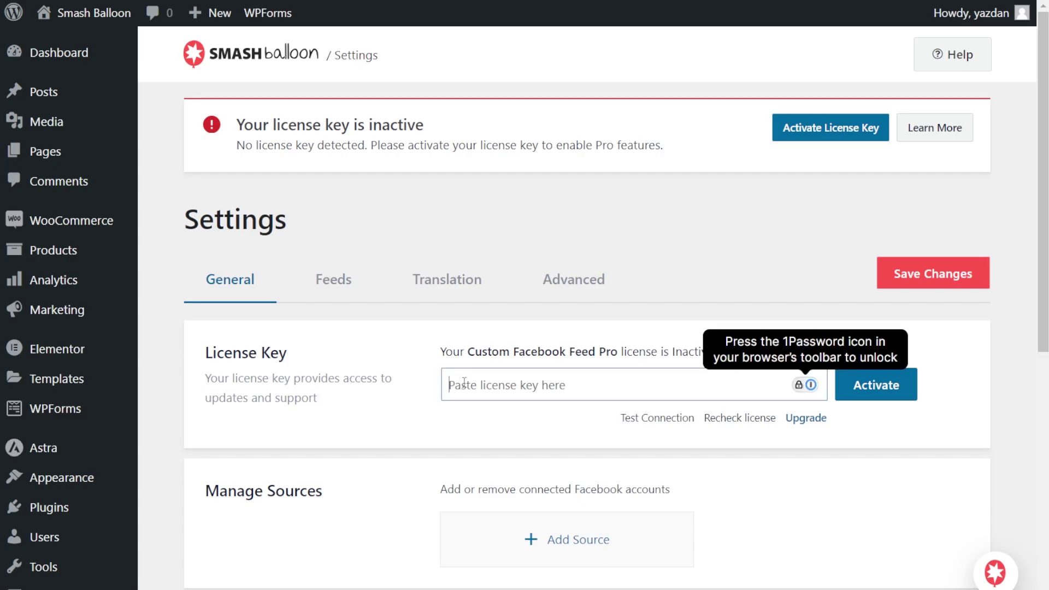
pyautogui.hotkey('ctrl', 'v')
pyautogui.click(876, 385)
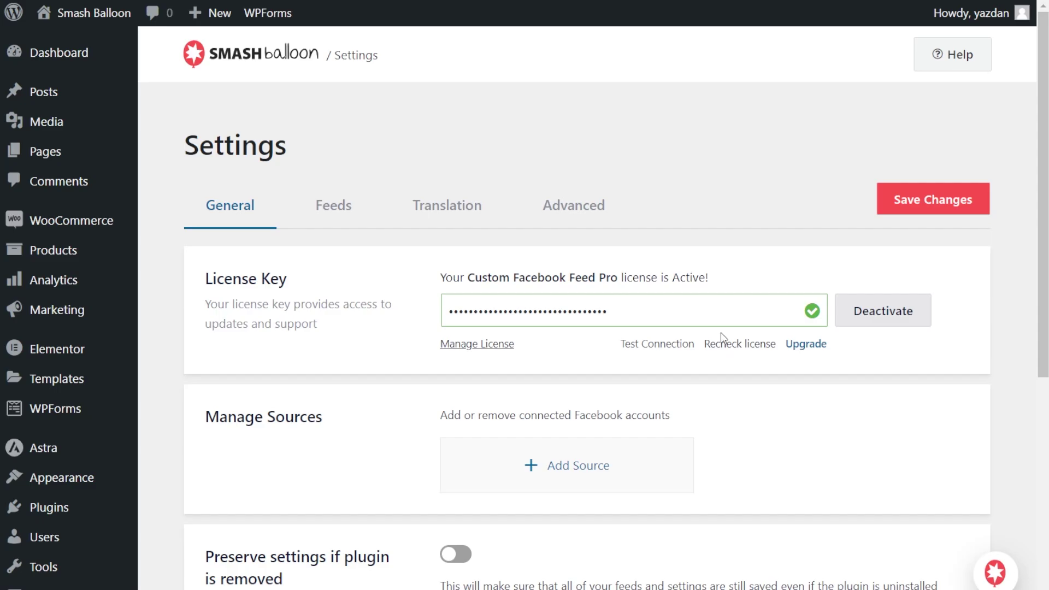
# - Start a new Facebook feed using the Timeline feed type and continue to source selection
pyautogui.scroll(-3, 106, 458)
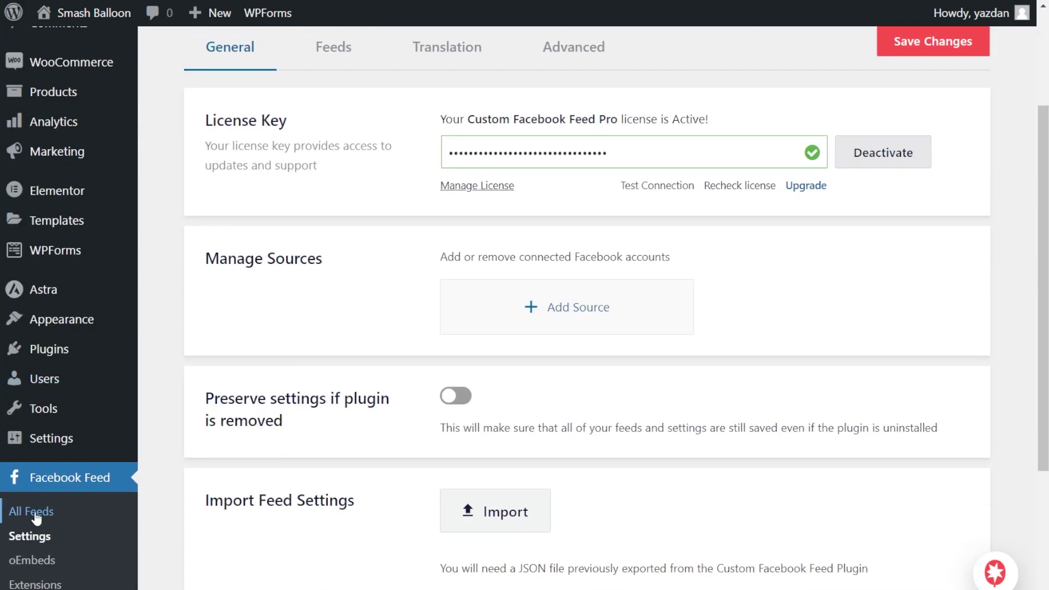
pyautogui.click(11, 511)
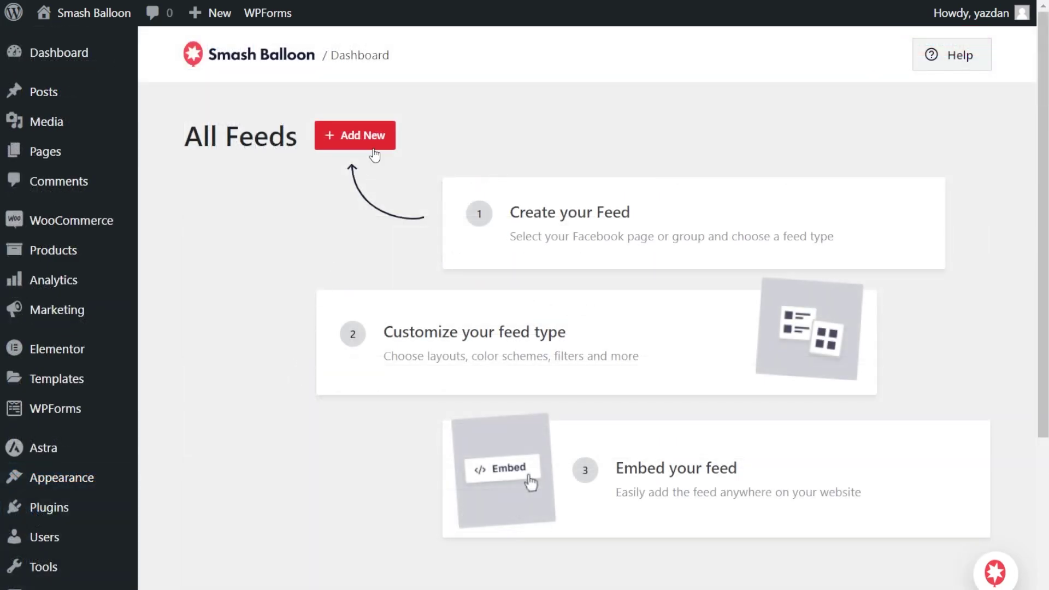
pyautogui.click(361, 136)
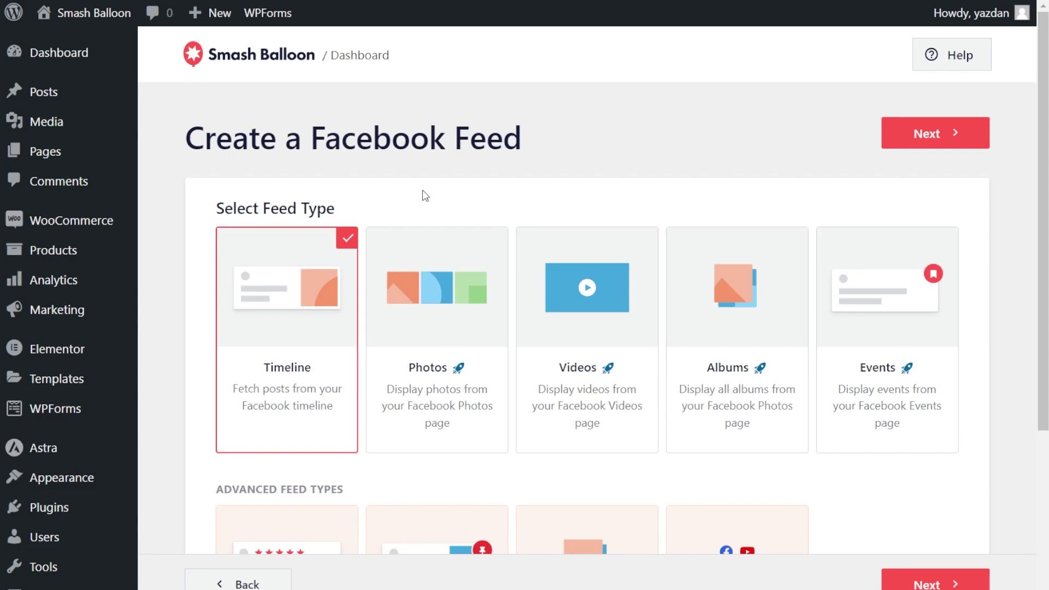
pyautogui.scroll(-2, 929, 219)
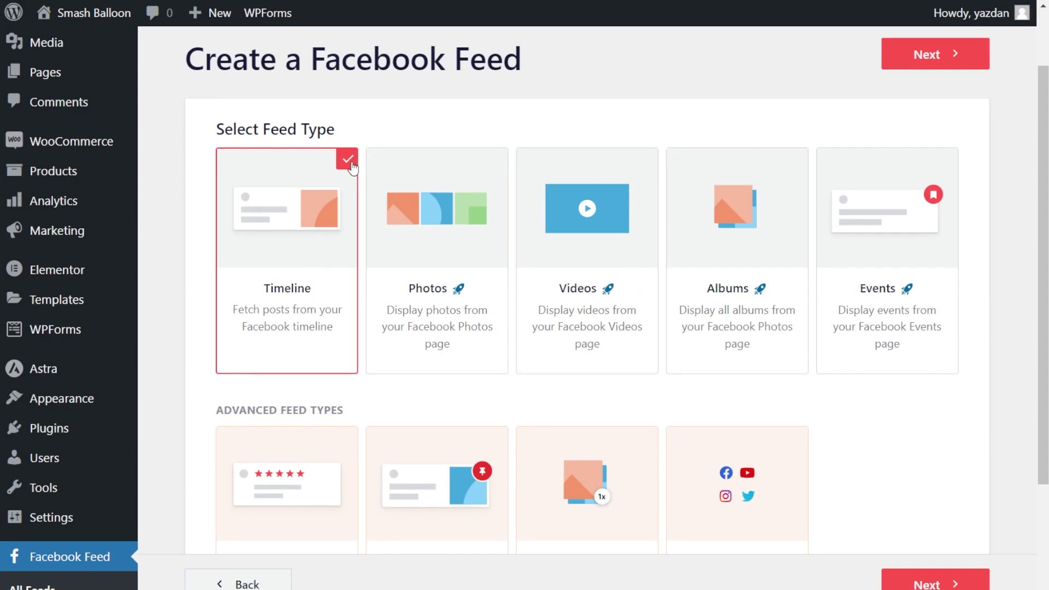
pyautogui.click(925, 65)
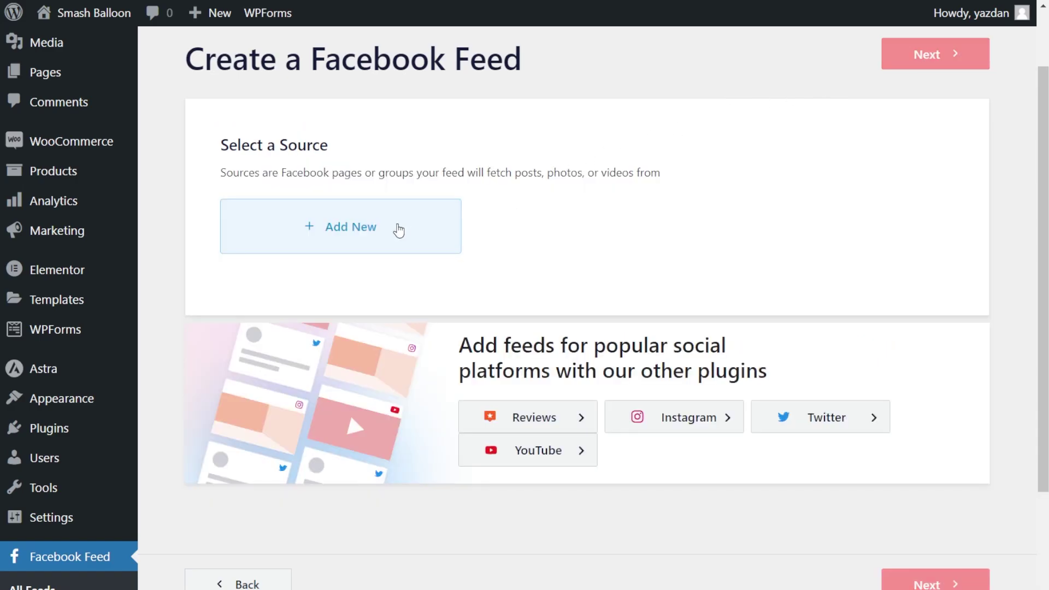
# - Add a new source by connecting the Facebook account, review the requested access permissions and approve them
pyautogui.click(398, 227)
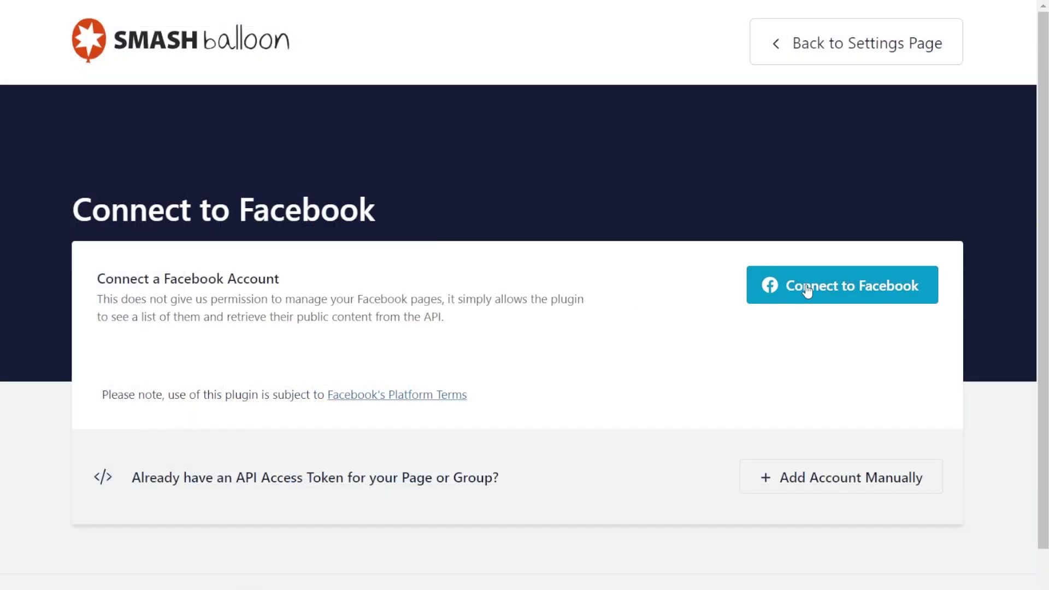
pyautogui.click(807, 291)
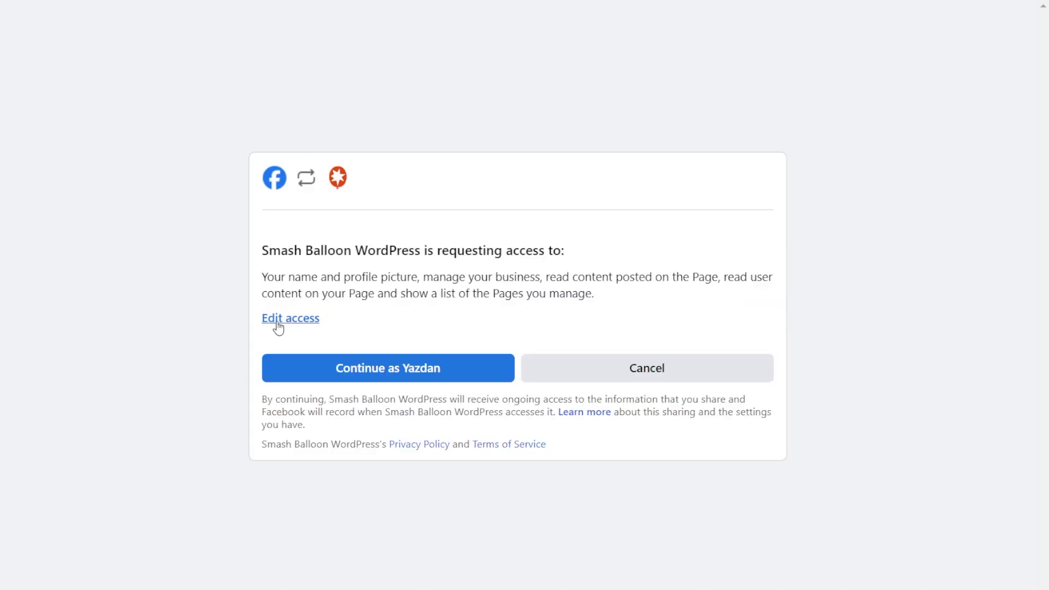
pyautogui.click(299, 328)
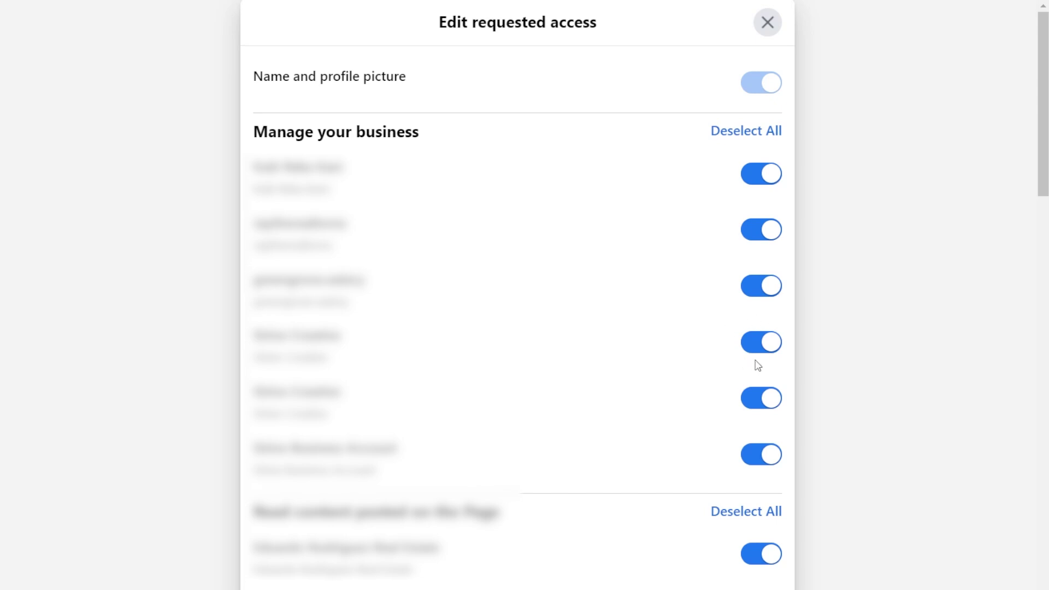
pyautogui.click(770, 28)
pyautogui.click(421, 371)
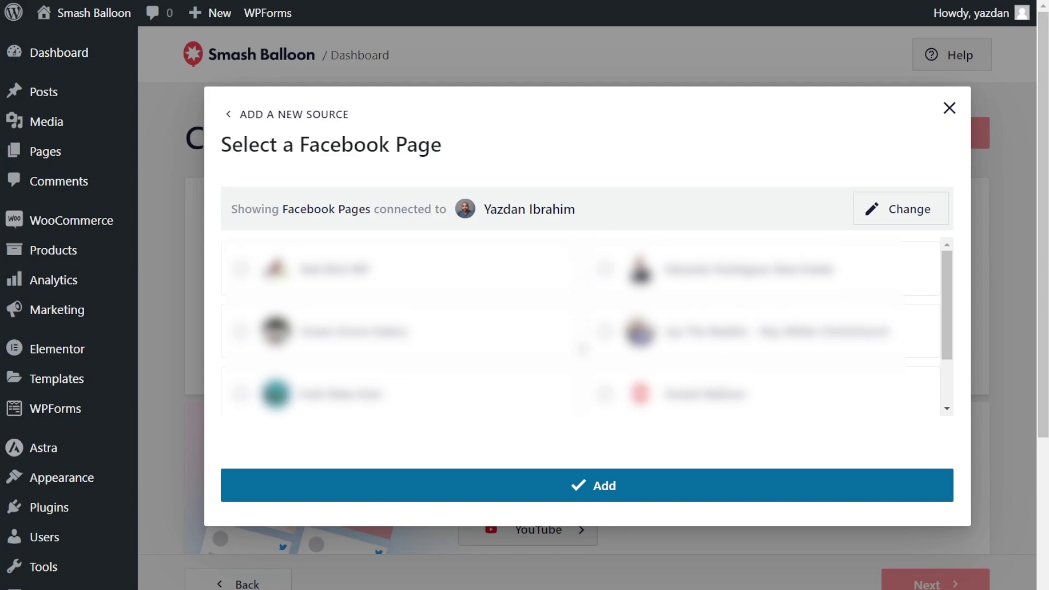
# - Add the Green Grove Eatery Facebook page as the feed's source and continue to the themes
pyautogui.click(411, 337)
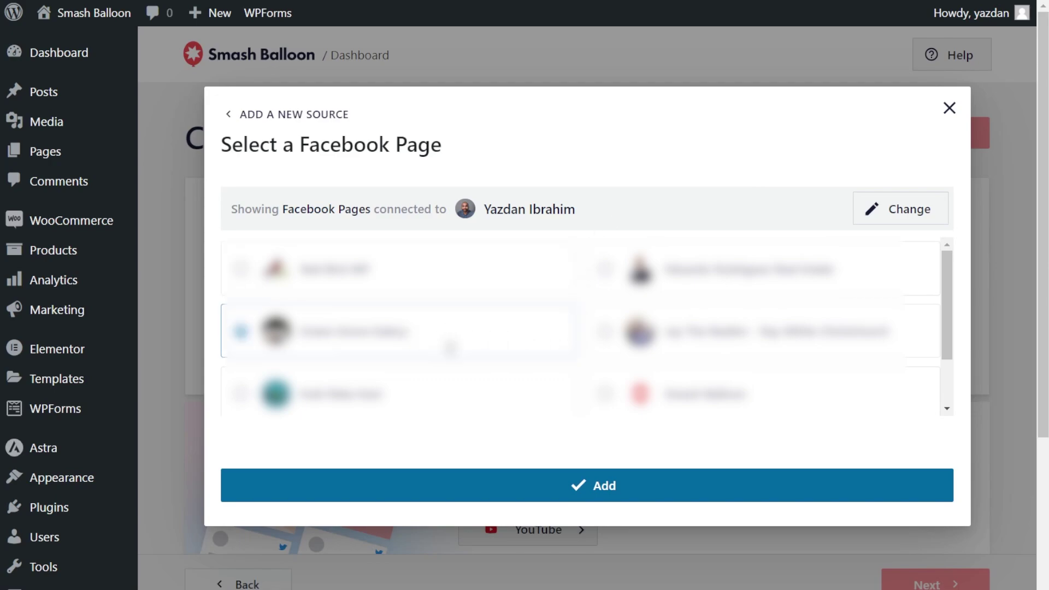
pyautogui.click(574, 485)
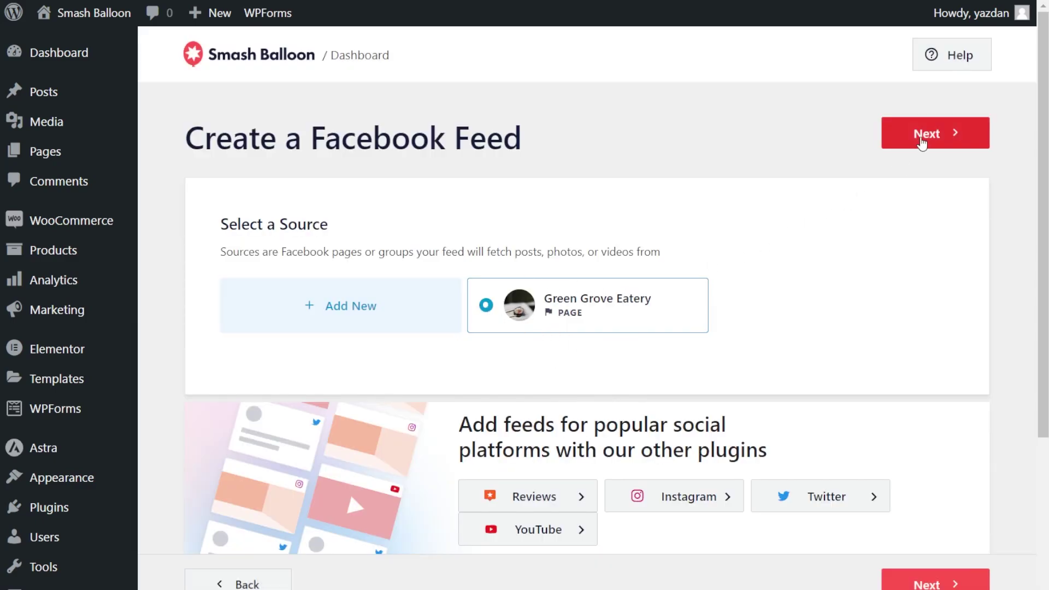
pyautogui.click(924, 142)
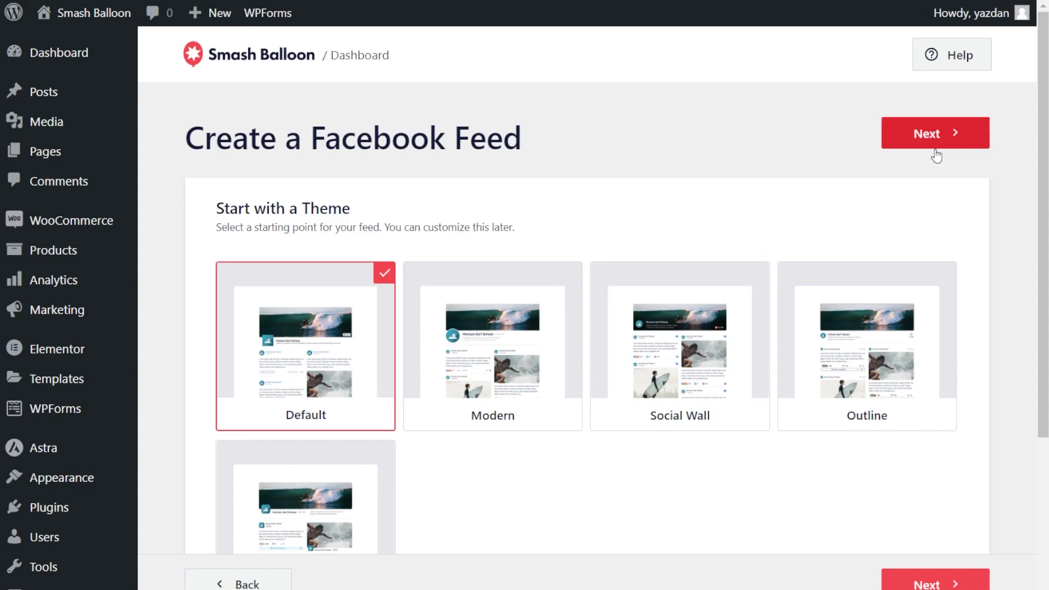
# - Choose the Social Wall theme and the Simple Cards template for the feed
pyautogui.scroll(-2, 844, 349)
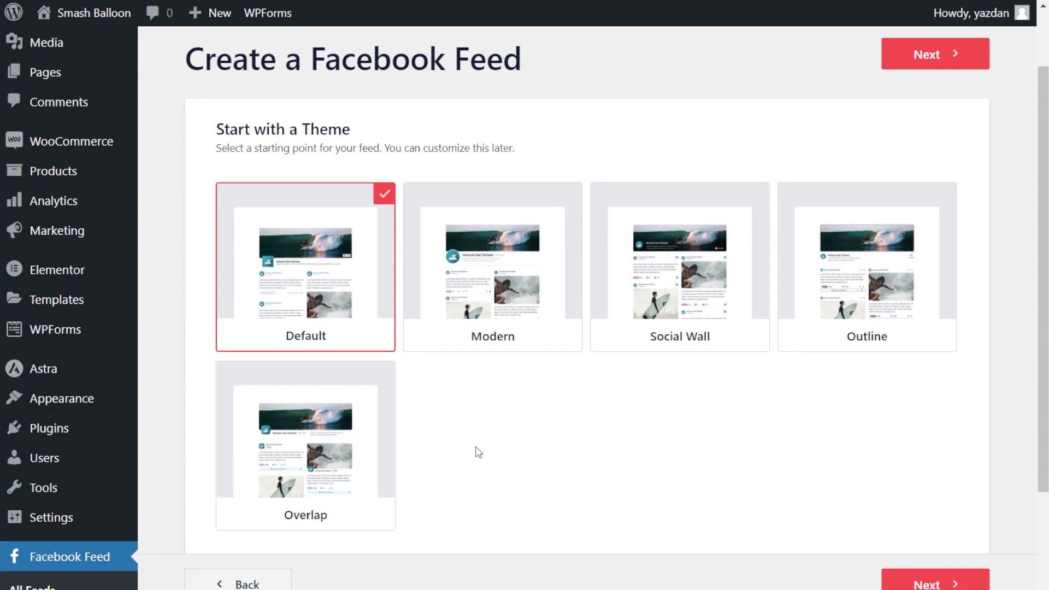
pyautogui.click(675, 325)
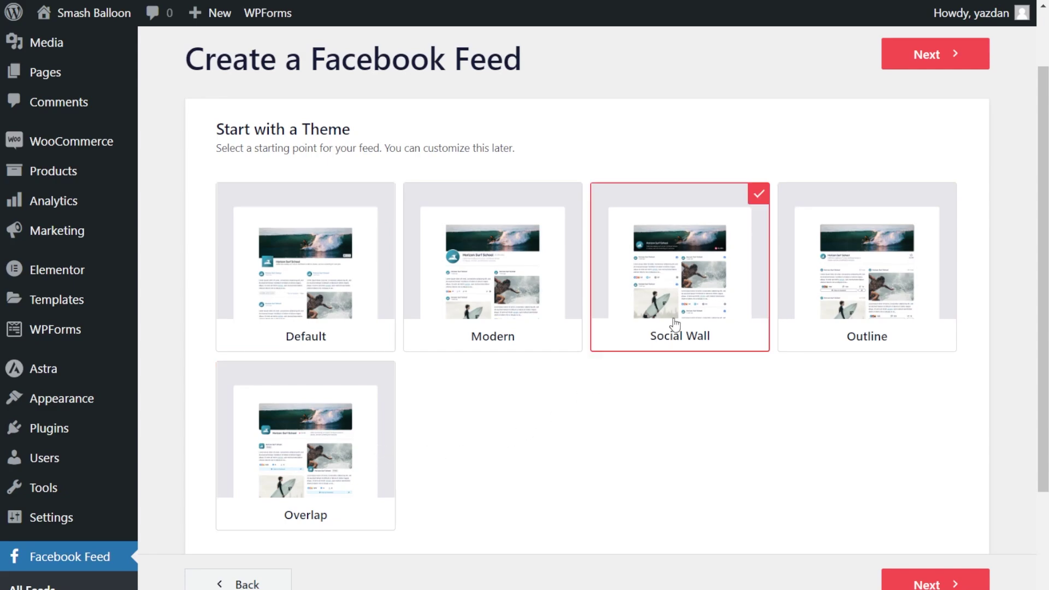
pyautogui.click(919, 62)
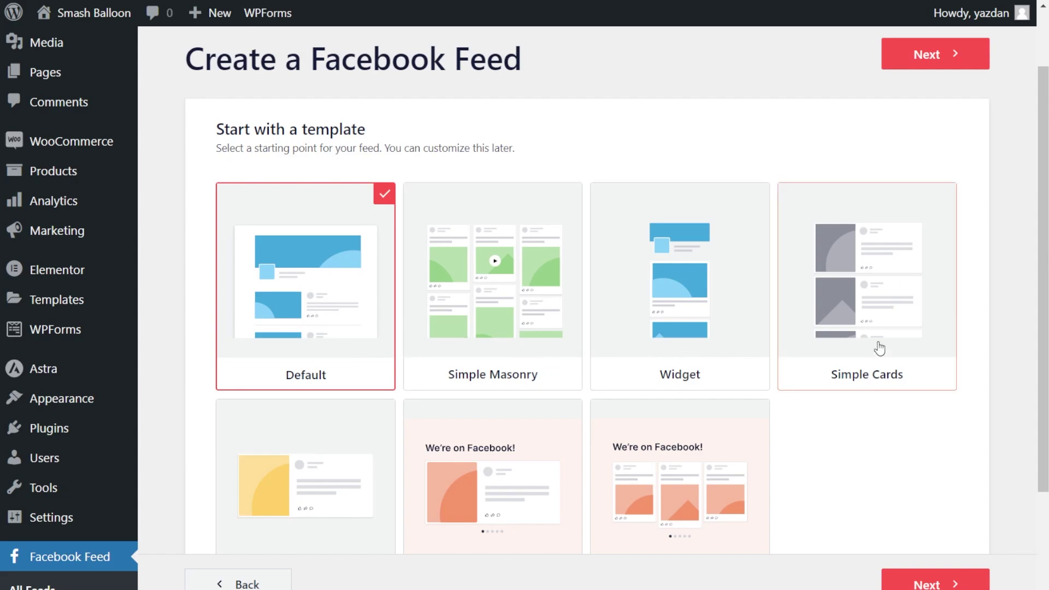
pyautogui.click(889, 326)
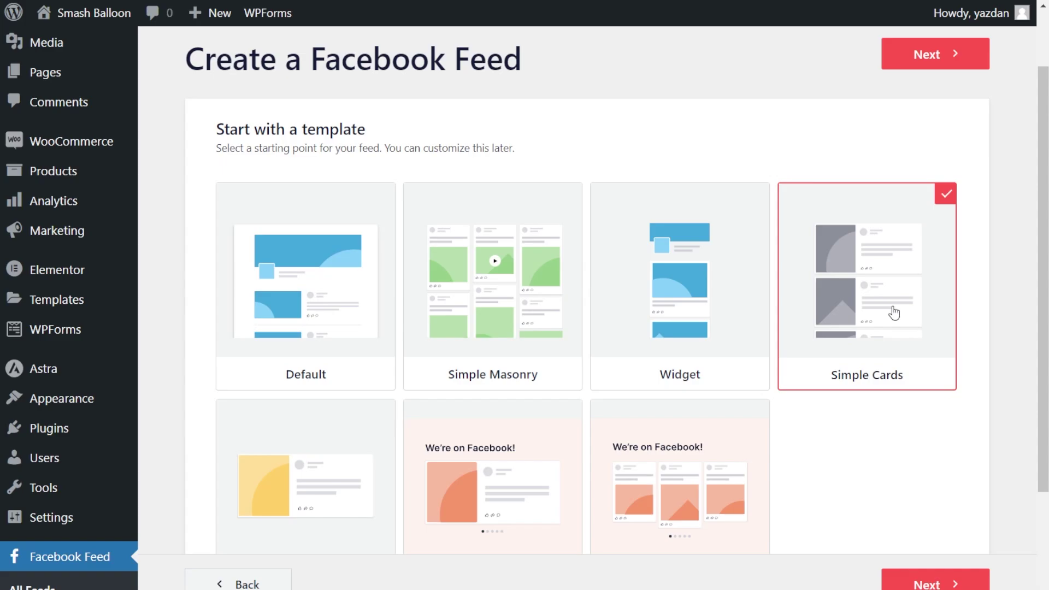
pyautogui.click(918, 65)
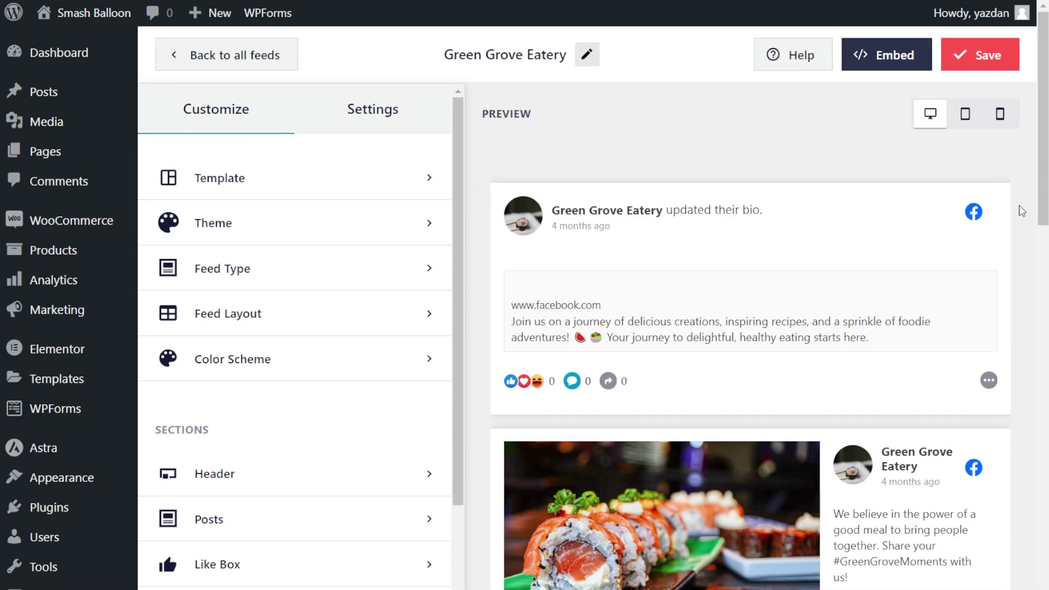
# - Look through the feed preview, and open the Feed Layout options to examine the List layout
pyautogui.scroll(-5, 1020, 214)
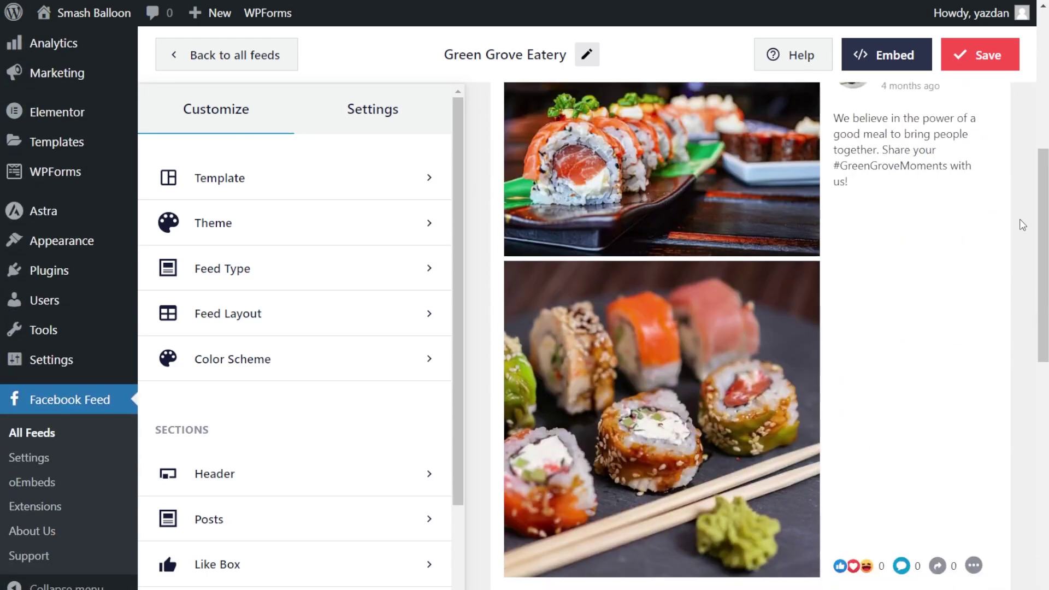
pyautogui.scroll(2, 1022, 224)
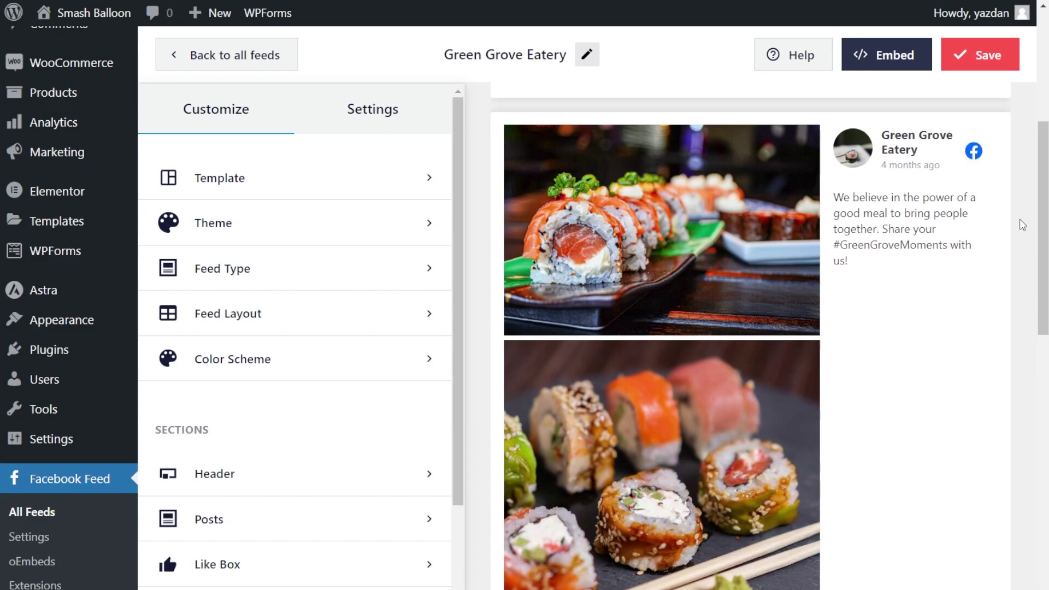
pyautogui.scroll(3, 1023, 225)
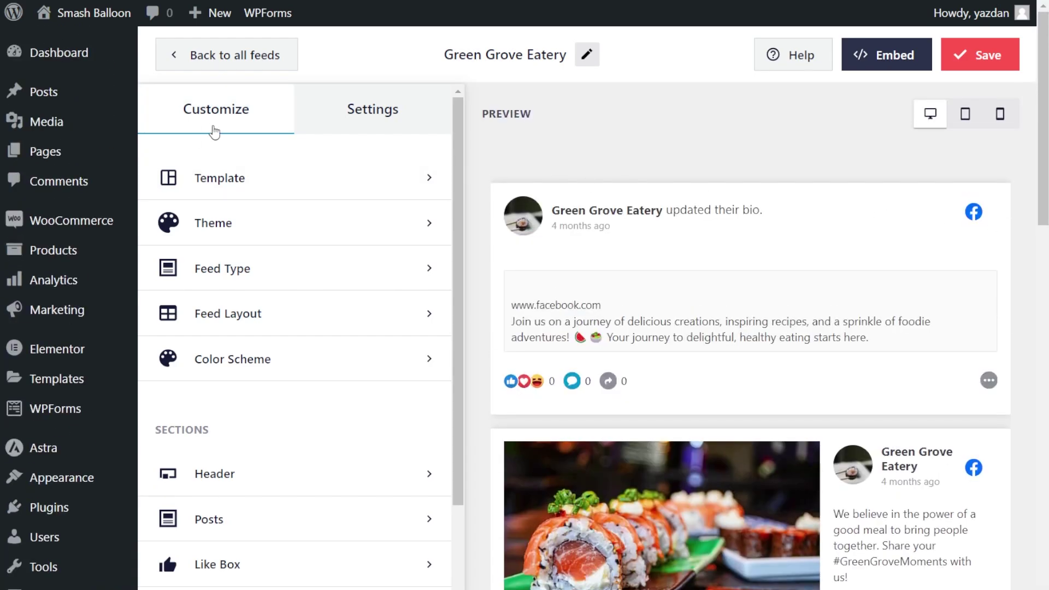
pyautogui.click(262, 315)
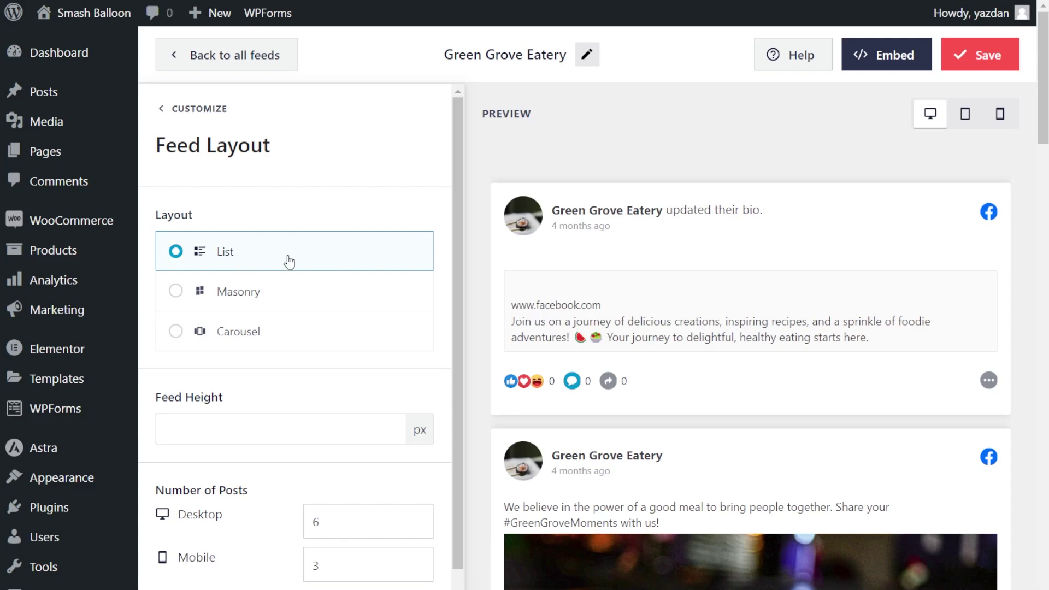
pyautogui.scroll(-5, 489, 265)
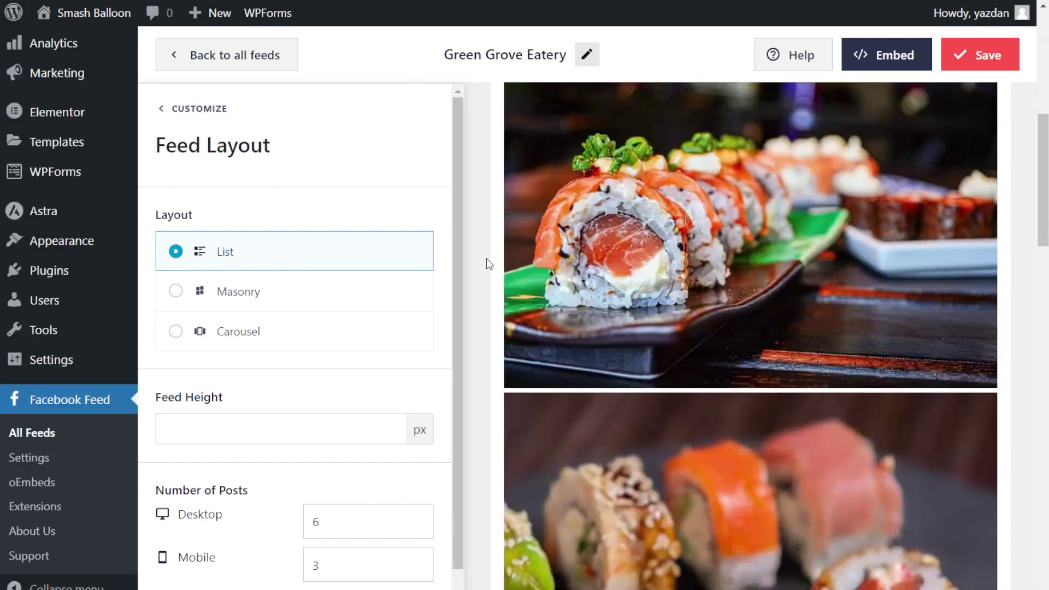
pyautogui.scroll(-5, 486, 263)
# - Preview the feed in the Masonry layout and switch the feed layout to Carousel
pyautogui.click(377, 295)
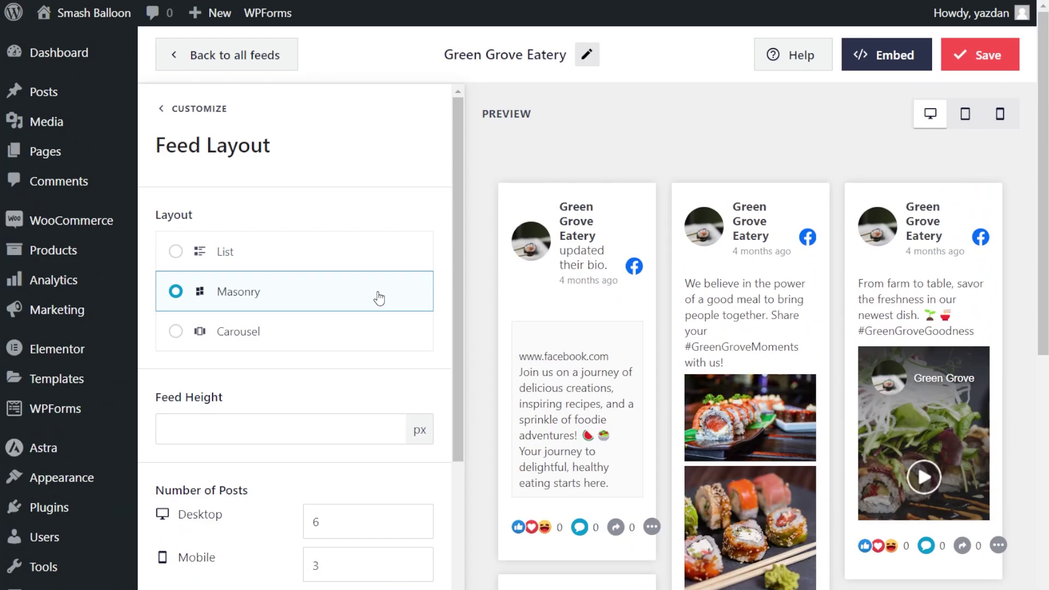
pyautogui.scroll(-5, 487, 296)
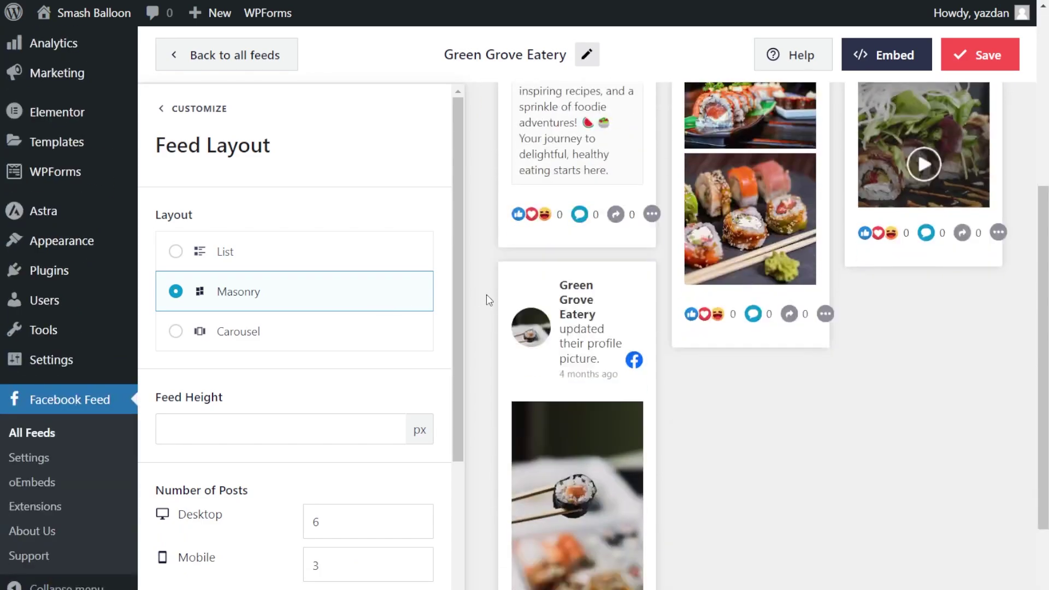
pyautogui.click(363, 339)
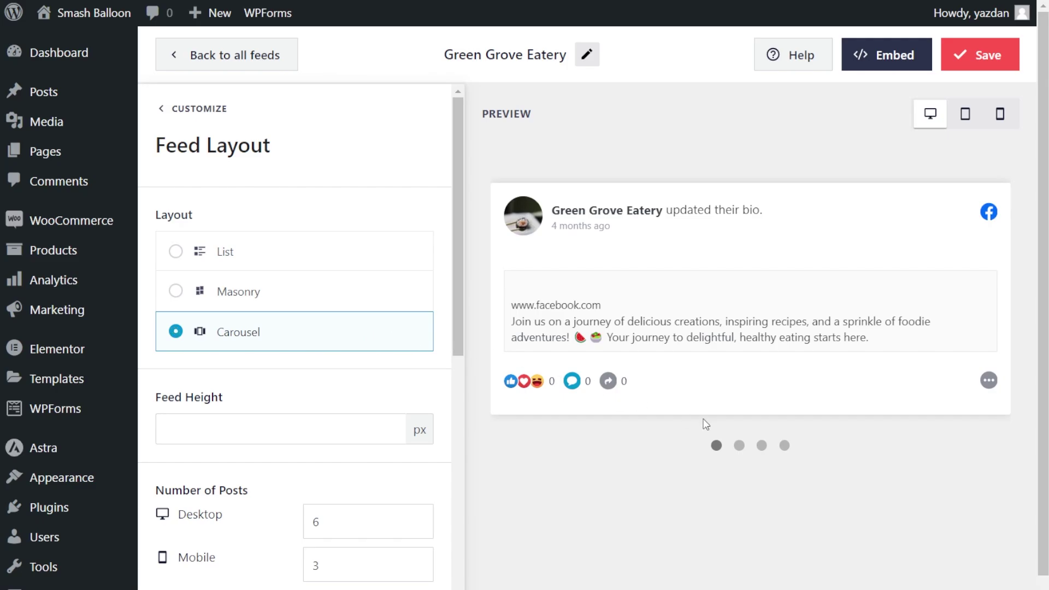
# - Page through the carousel slides in the feed preview to examine the second, third and fourth posts
pyautogui.click(739, 446)
pyautogui.scroll(-2, 761, 455)
pyautogui.scroll(-3, 762, 455)
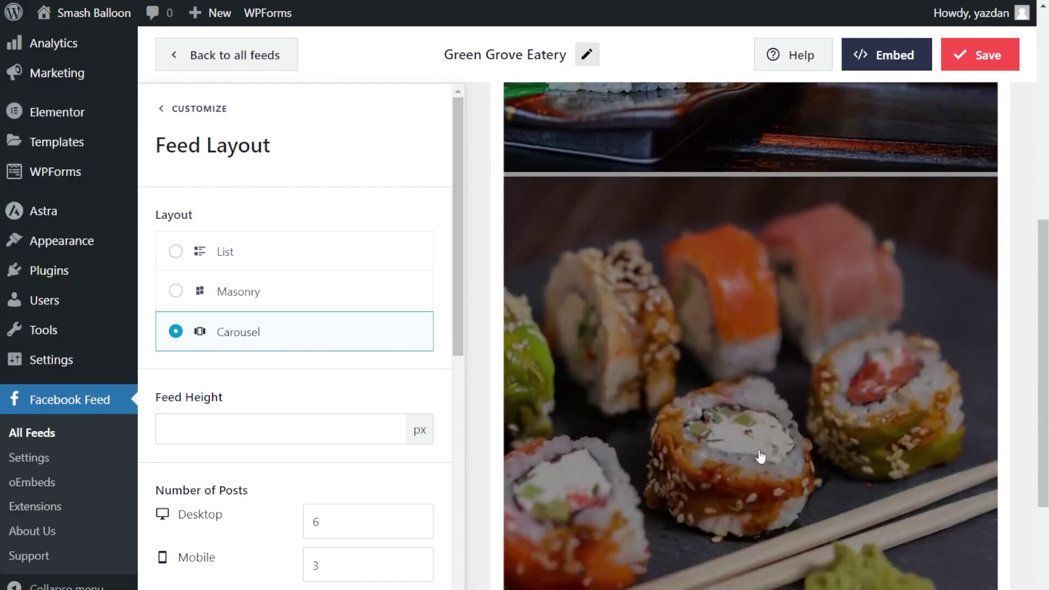
pyautogui.click(762, 565)
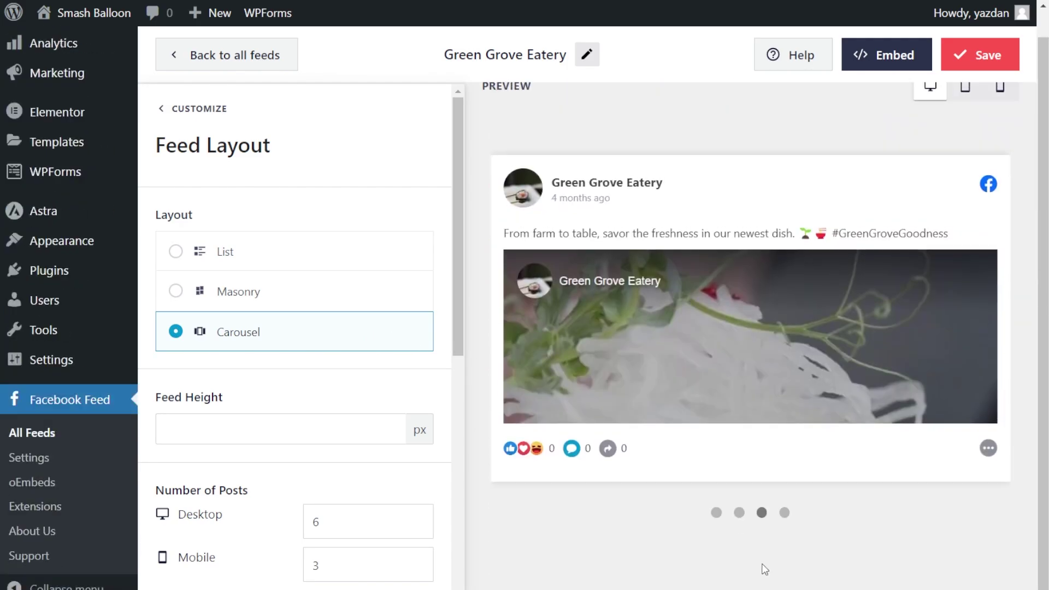
pyautogui.click(784, 513)
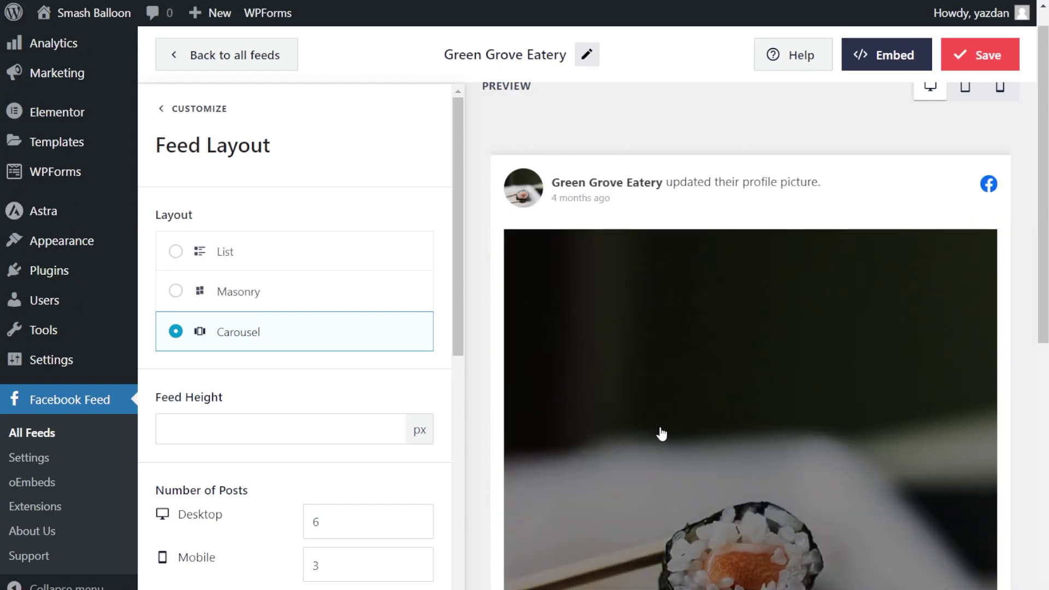
# - Switch the feed layout back to List and check the Number of Posts settings
pyautogui.click(304, 261)
pyautogui.scroll(-1, 303, 263)
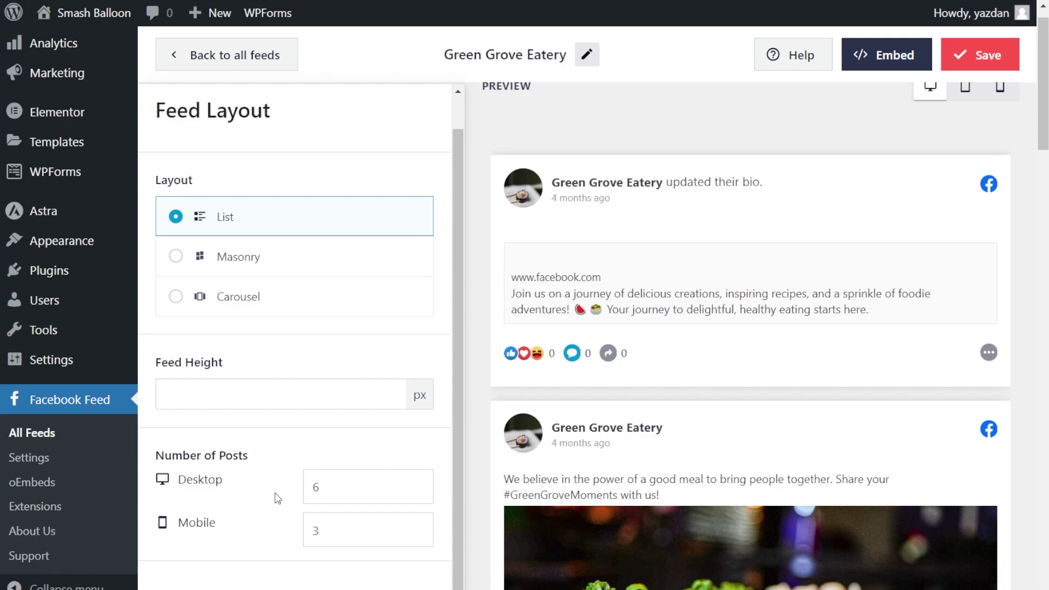
pyautogui.scroll(2, 477, 448)
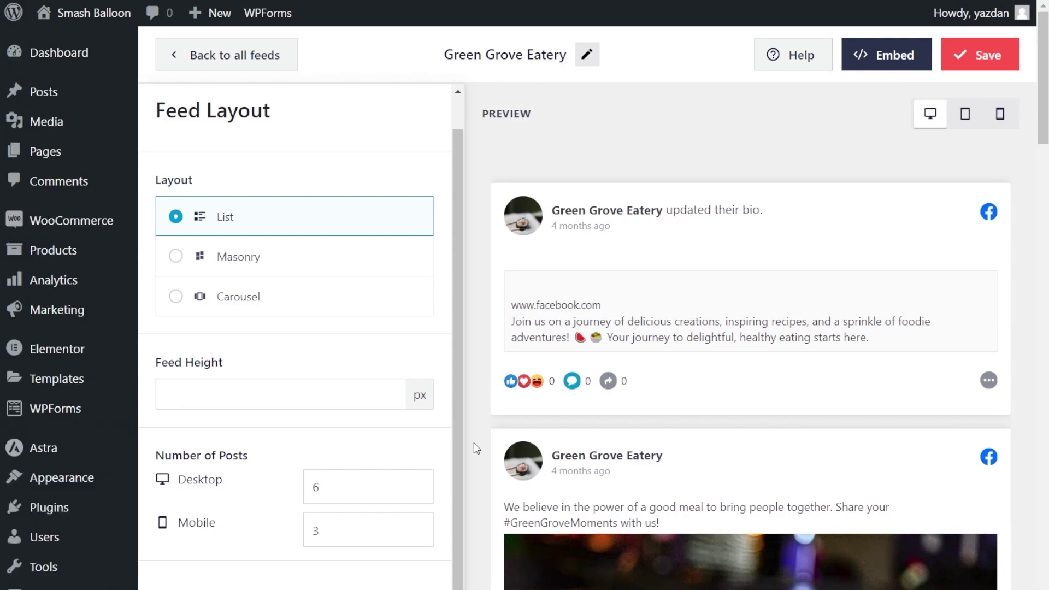
# - Set the number of desktop posts to 2 and check the feed preview
pyautogui.doubleClick(353, 492)
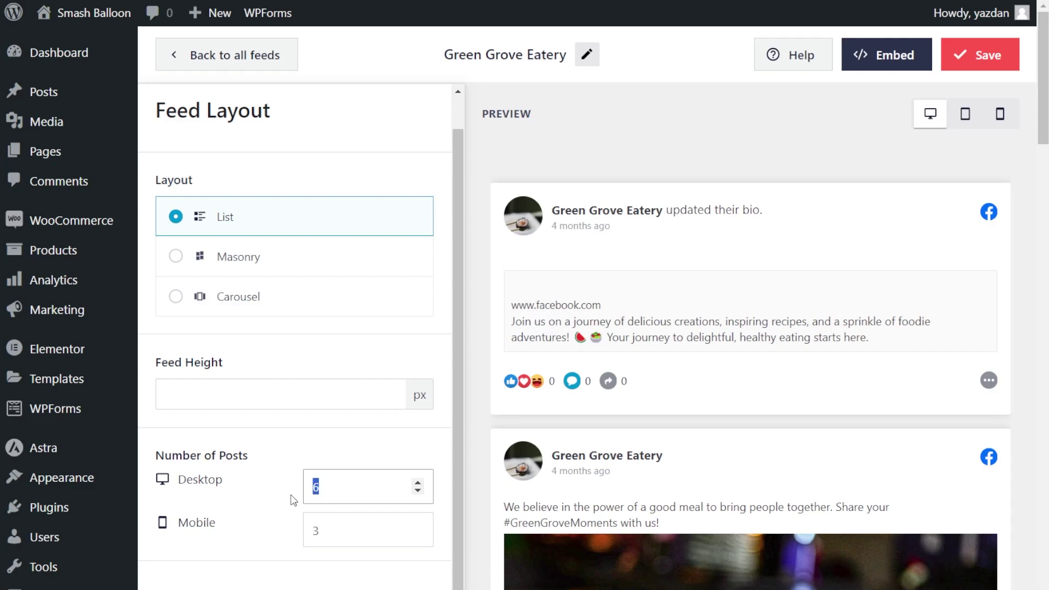
pyautogui.write('2')
pyautogui.scroll(-5, 474, 419)
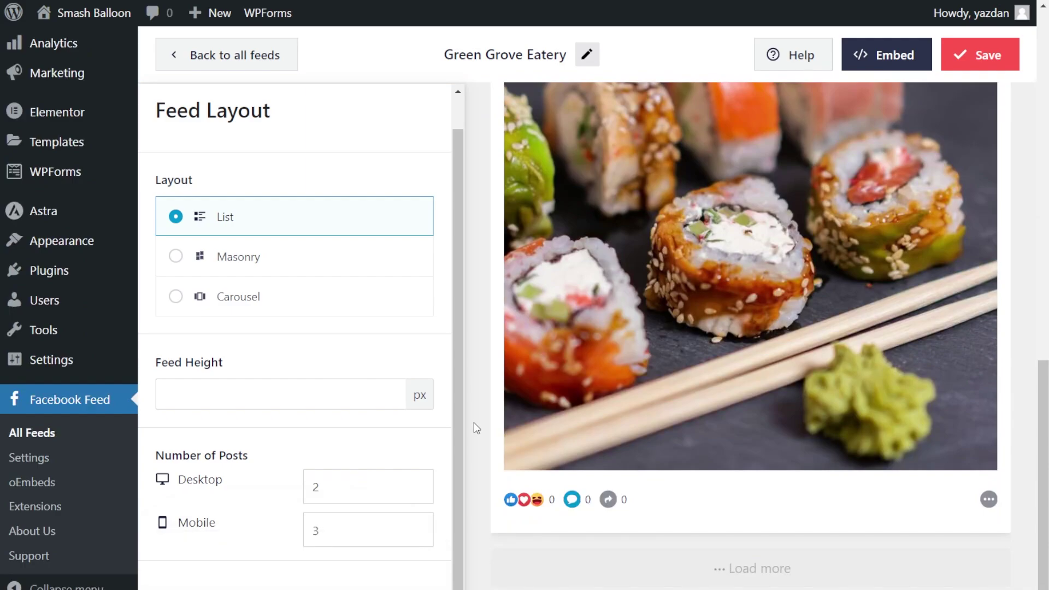
# - Set the number of desktop posts to 4, check the preview, and save the feed
pyautogui.doubleClick(305, 486)
pyautogui.write('4')
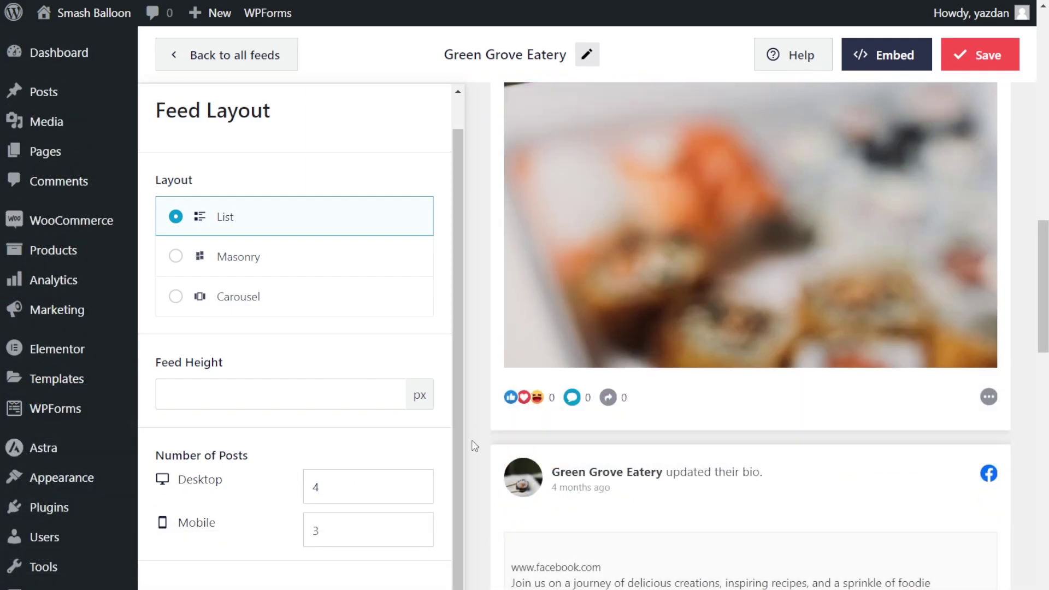
pyautogui.scroll(-8, 475, 446)
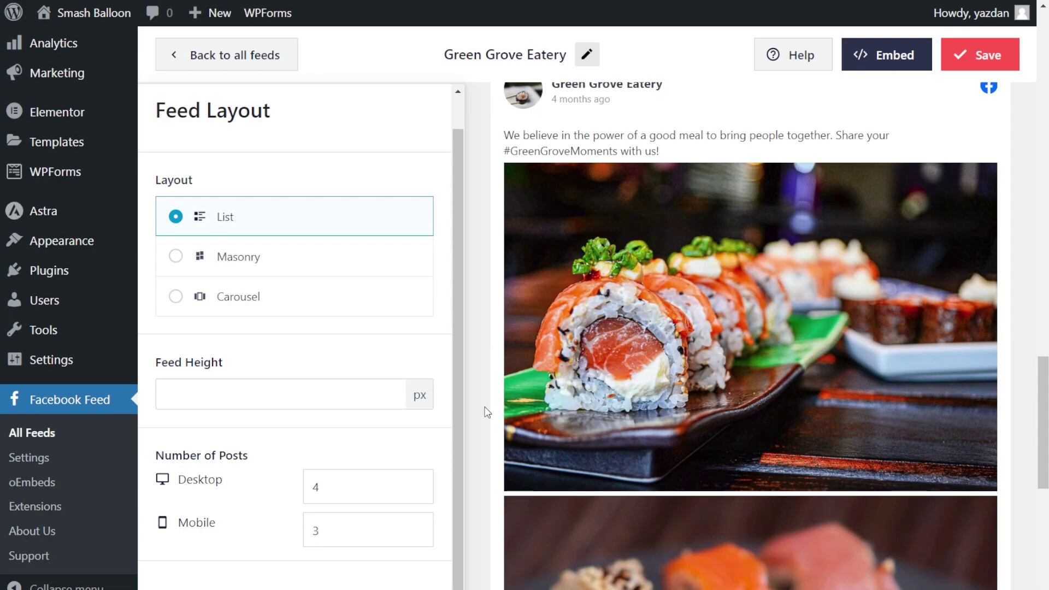
pyautogui.click(968, 67)
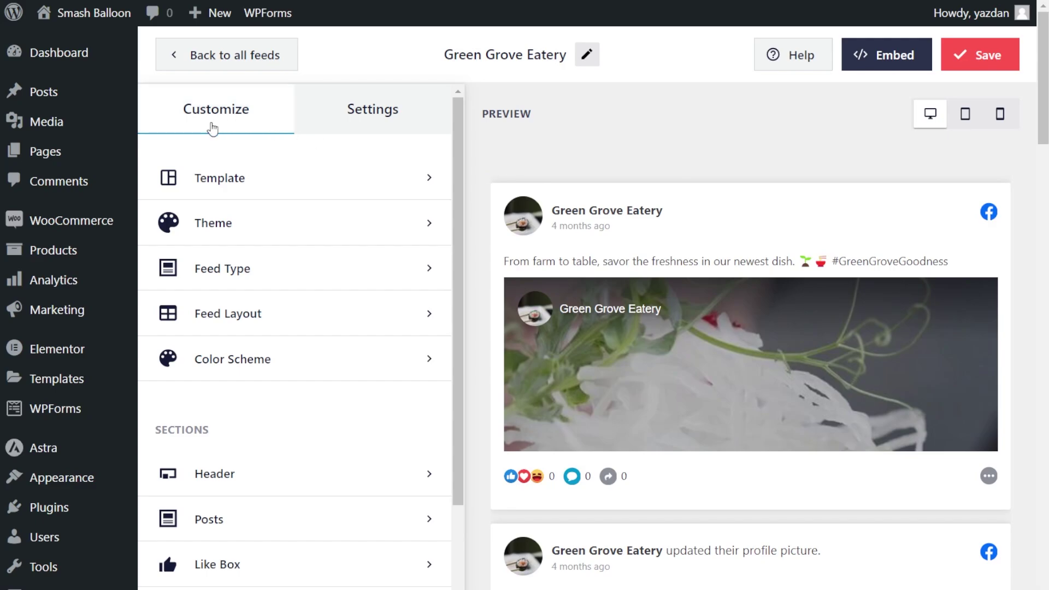
# - Enable the feed's header, change its type to Text, and replace its text with "Our Latest Posts"
pyautogui.click(269, 475)
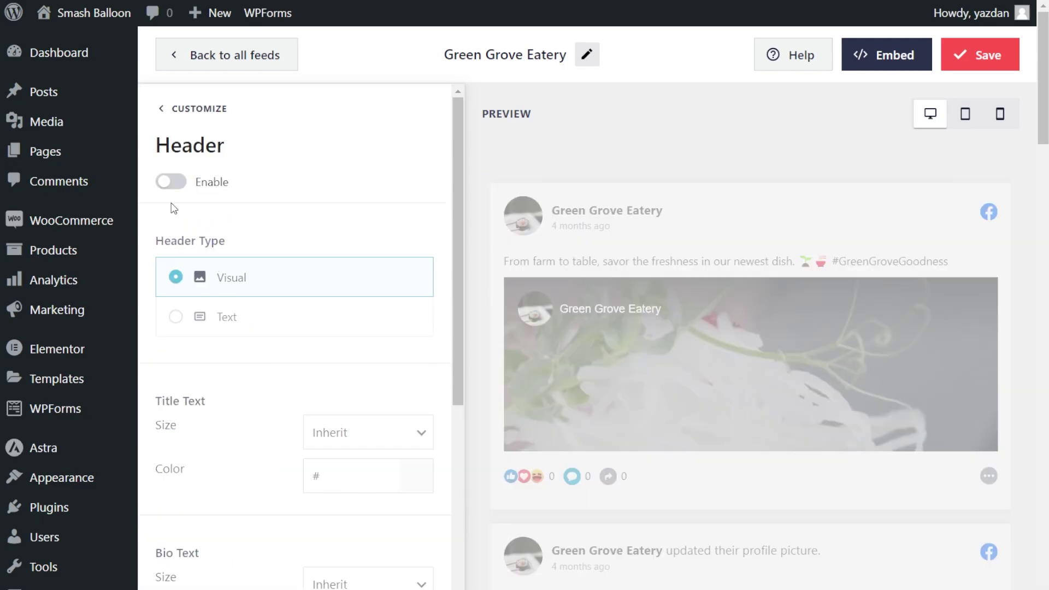
pyautogui.click(178, 185)
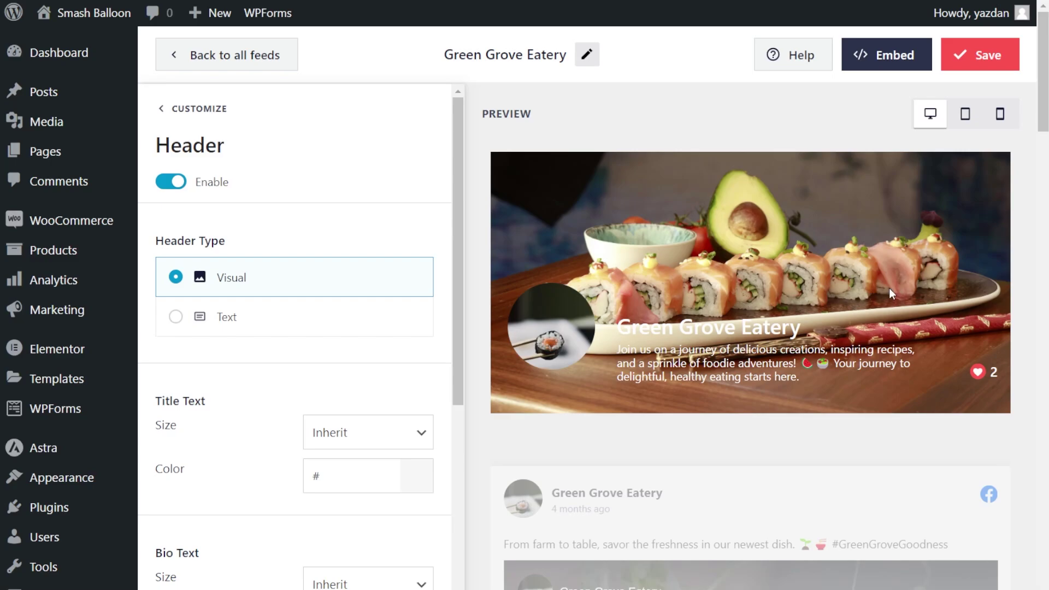
pyautogui.click(364, 318)
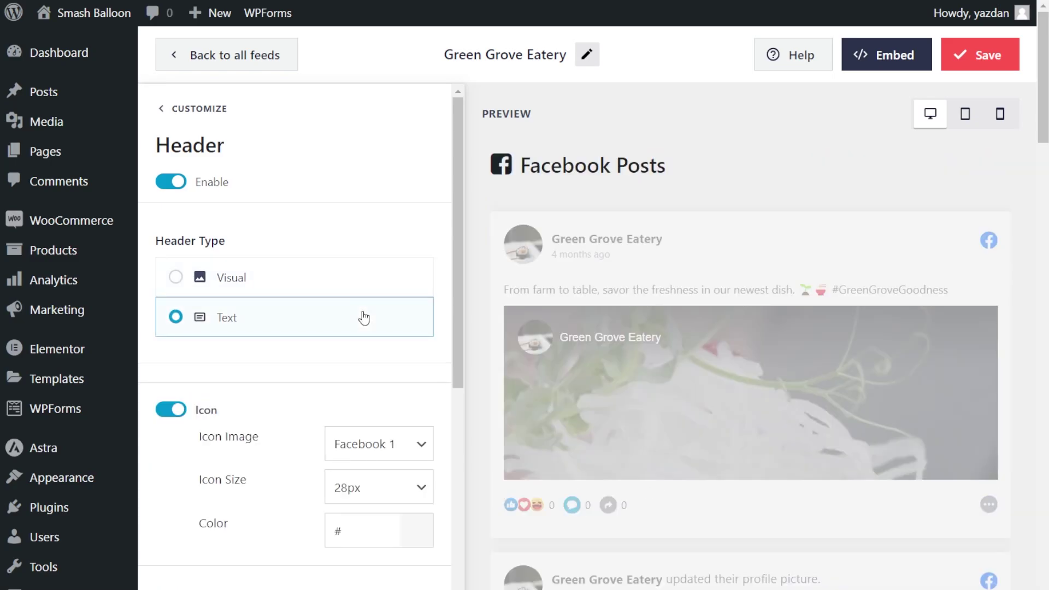
pyautogui.scroll(-5, 279, 372)
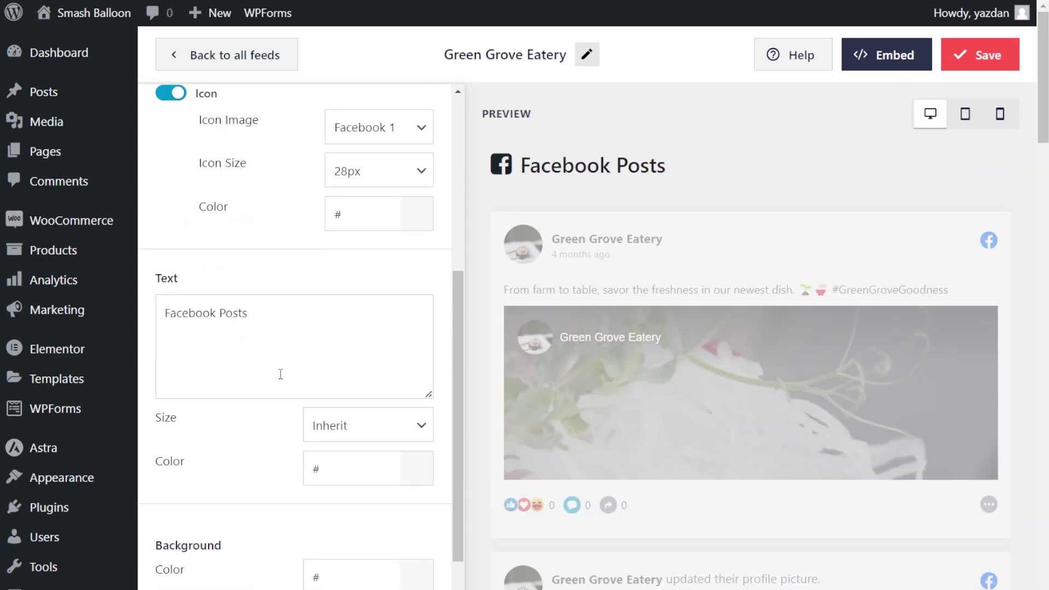
pyautogui.tripleClick(259, 342)
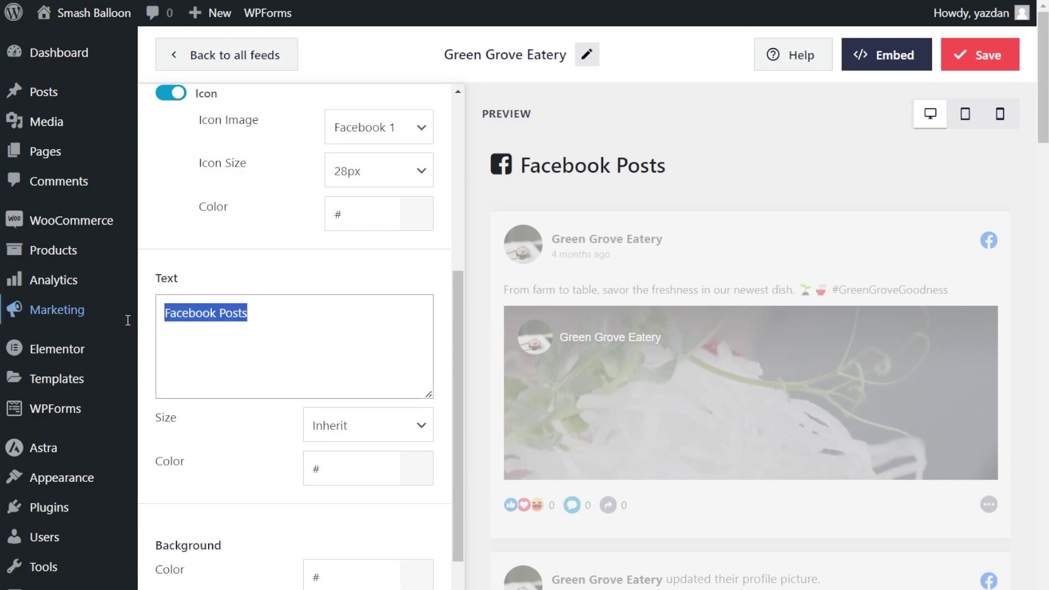
pyautogui.write('Our Latest Posts')
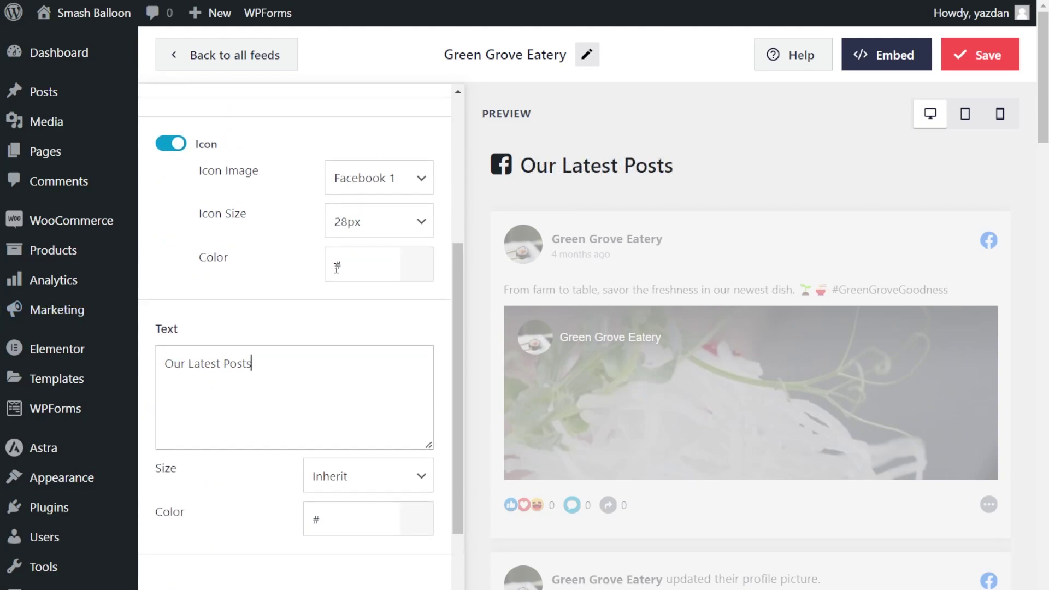
# - Disable the feed's header and return to the overview of customization options
pyautogui.scroll(5, 284, 295)
pyautogui.click(172, 185)
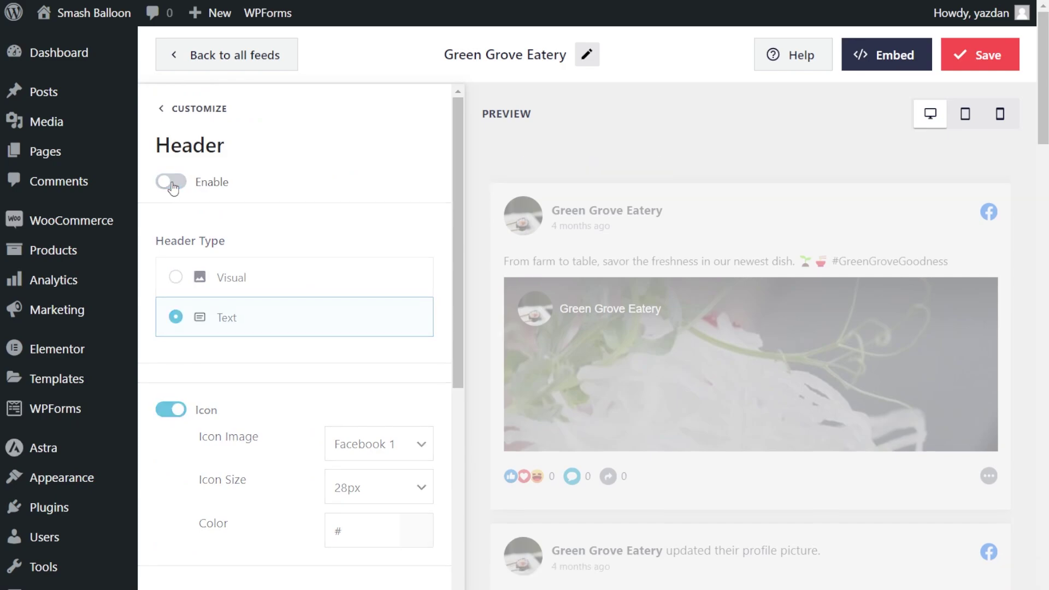
pyautogui.click(162, 109)
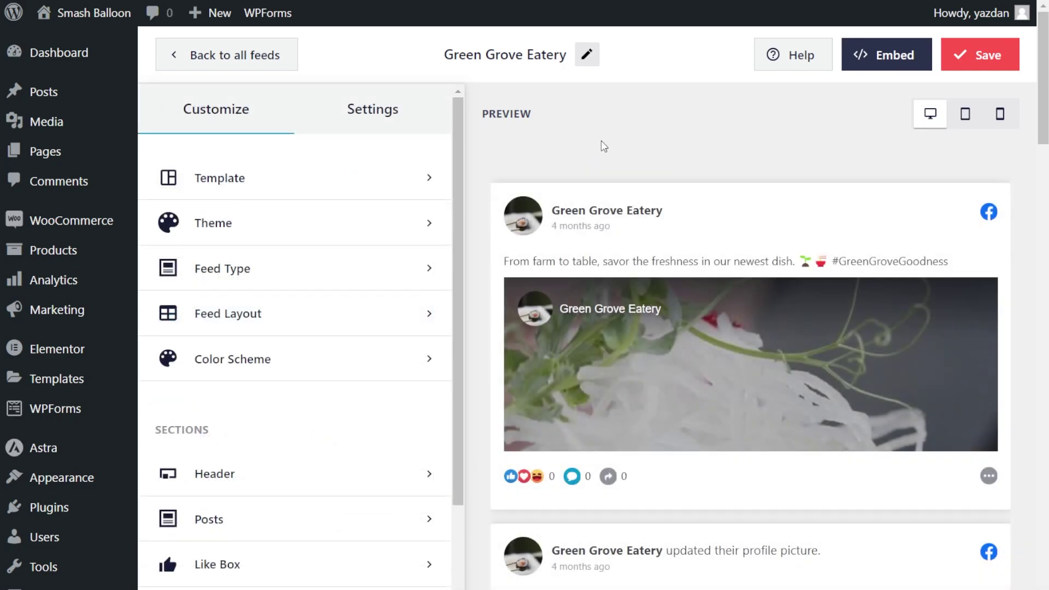
# - Examine the feed's filter settings for post authors, specified posts, included or excluded words, and date range
pyautogui.click(386, 118)
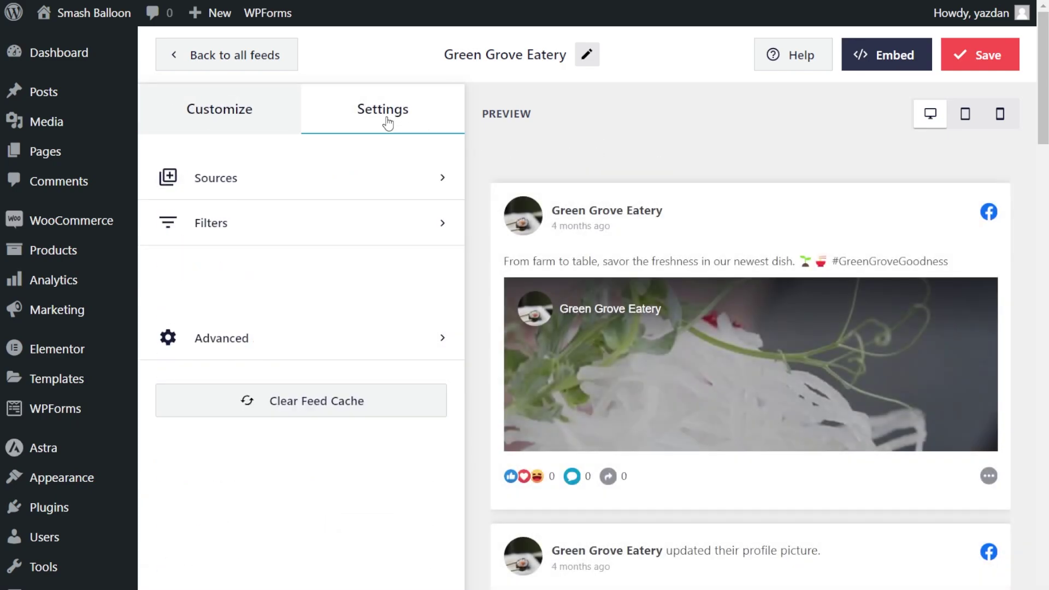
pyautogui.click(262, 225)
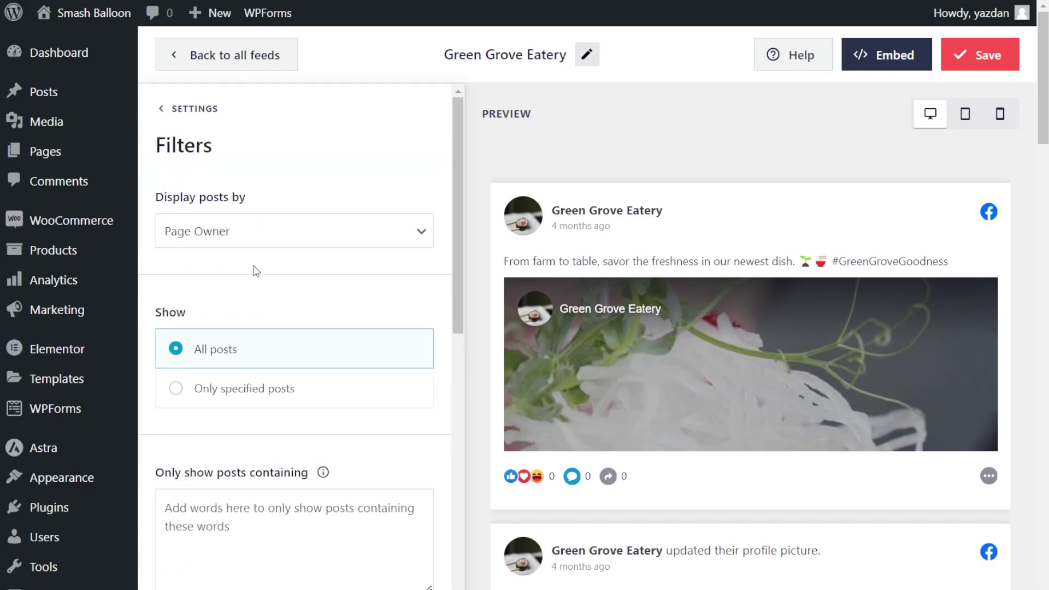
pyautogui.click(259, 237)
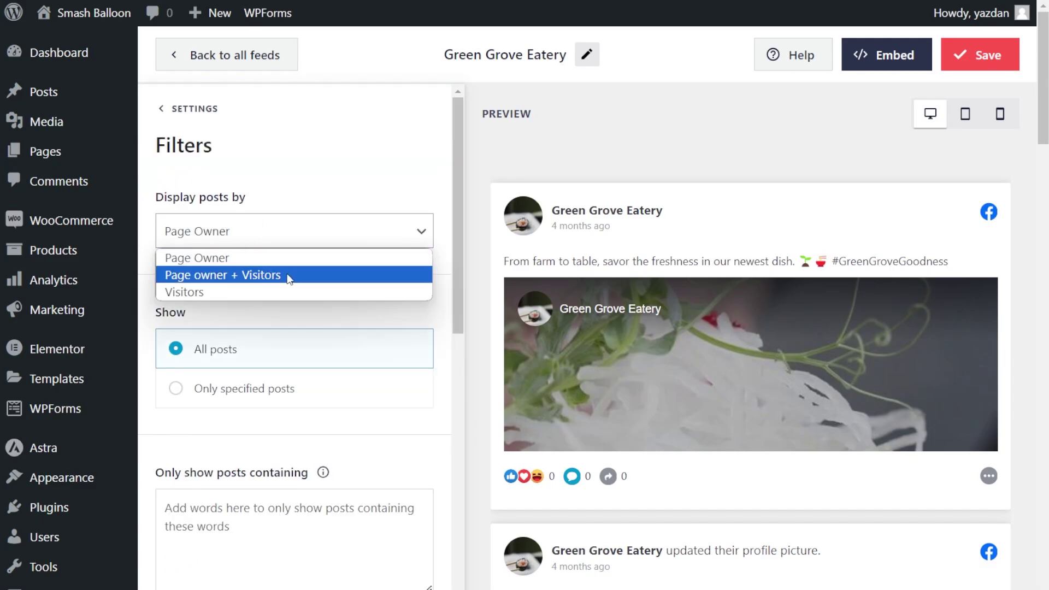
pyautogui.click(423, 320)
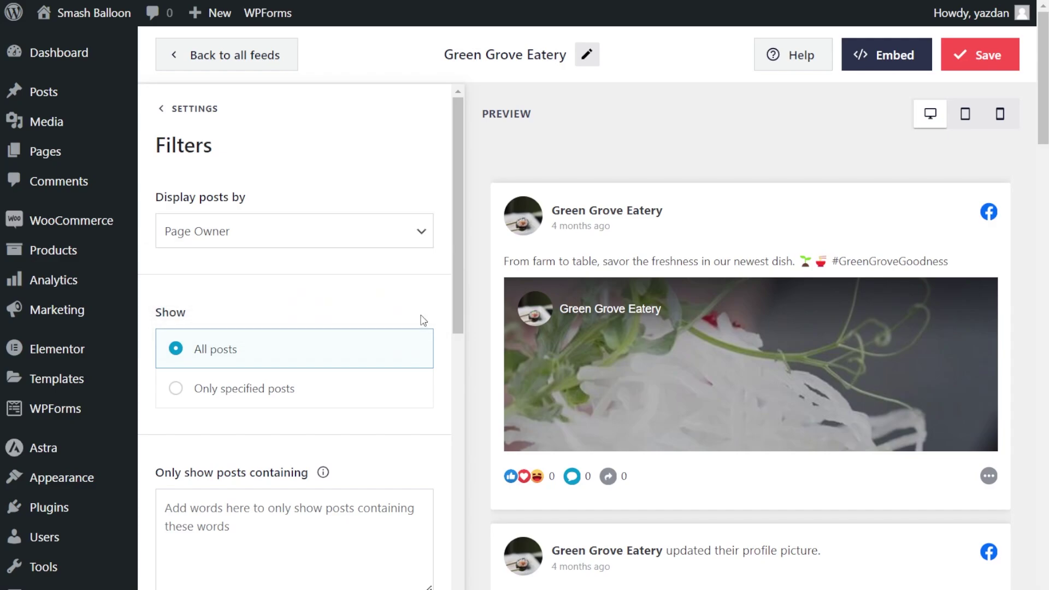
pyautogui.scroll(-3, 421, 317)
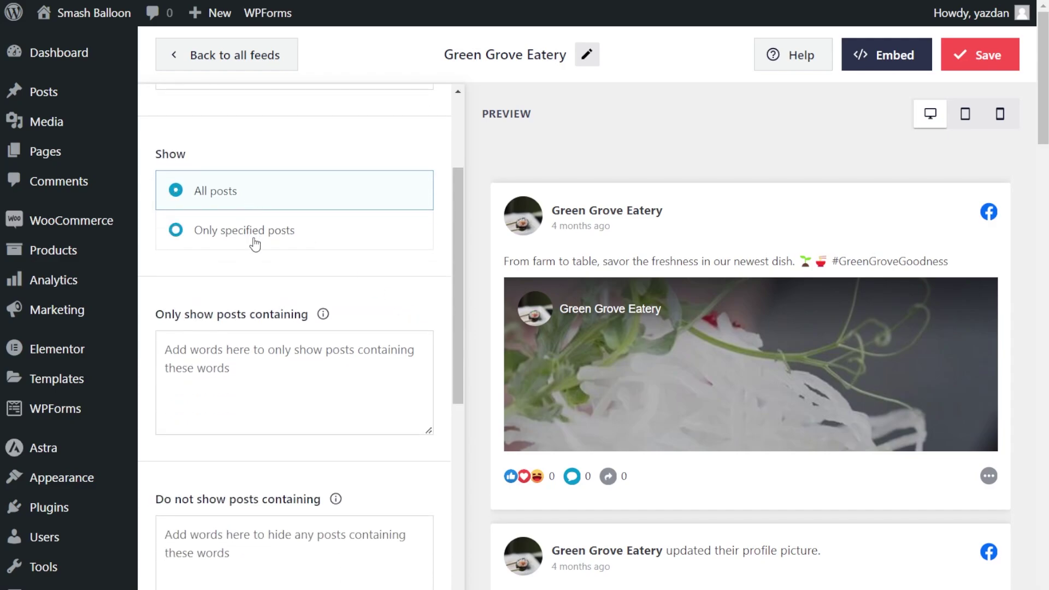
pyautogui.scroll(-3, 300, 247)
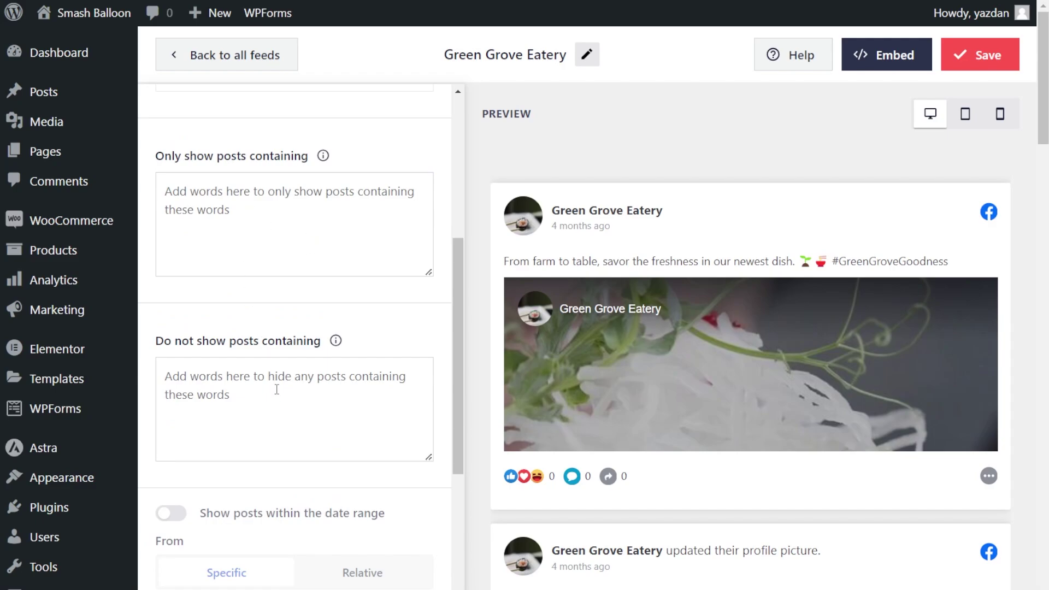
pyautogui.scroll(-5, 276, 389)
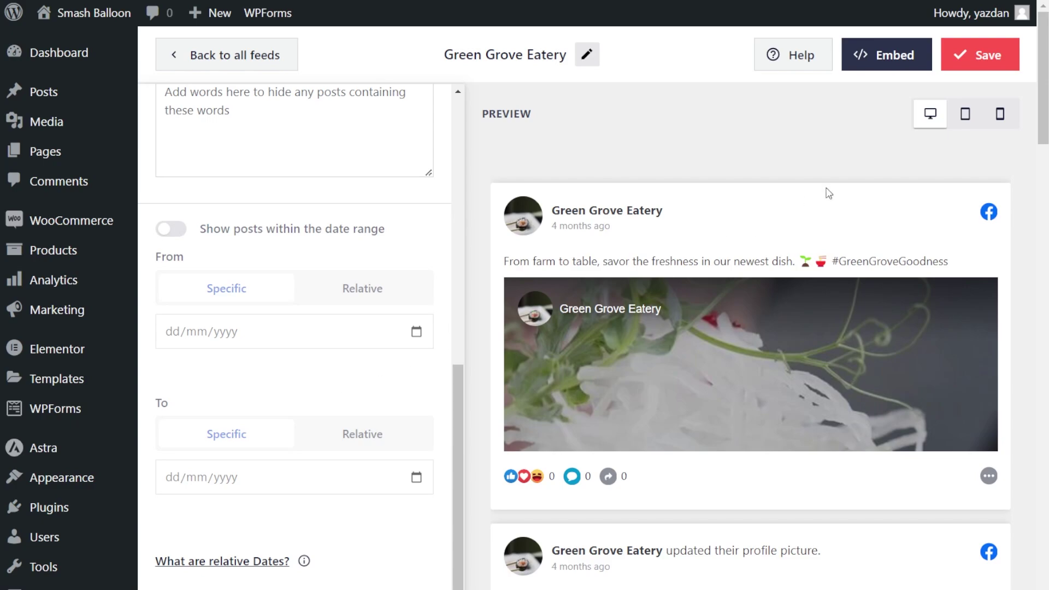
# - Save the feed and copy its unique embed shortcode
pyautogui.click(978, 55)
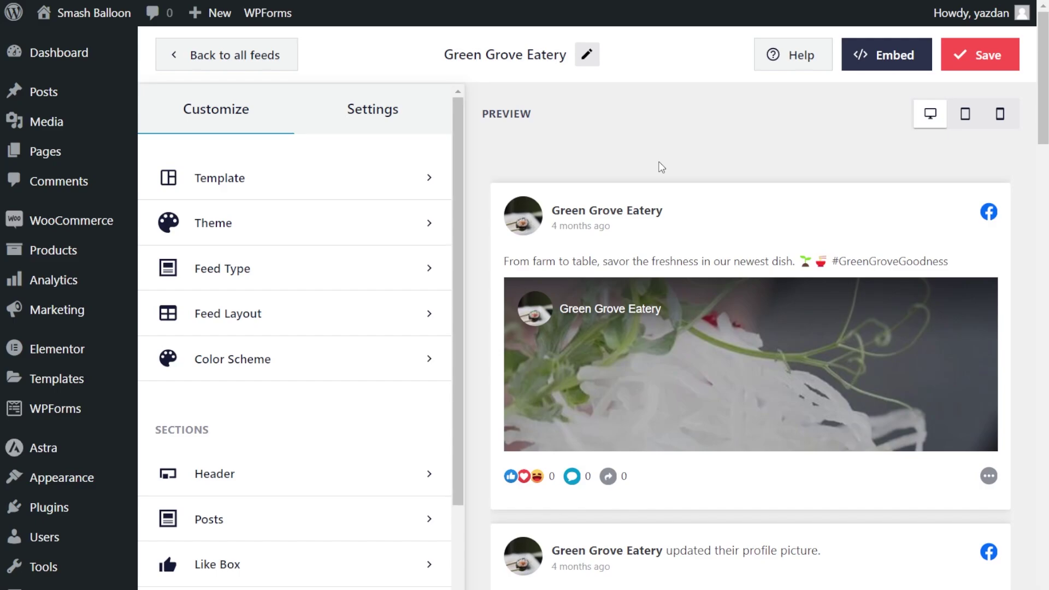
pyautogui.click(903, 55)
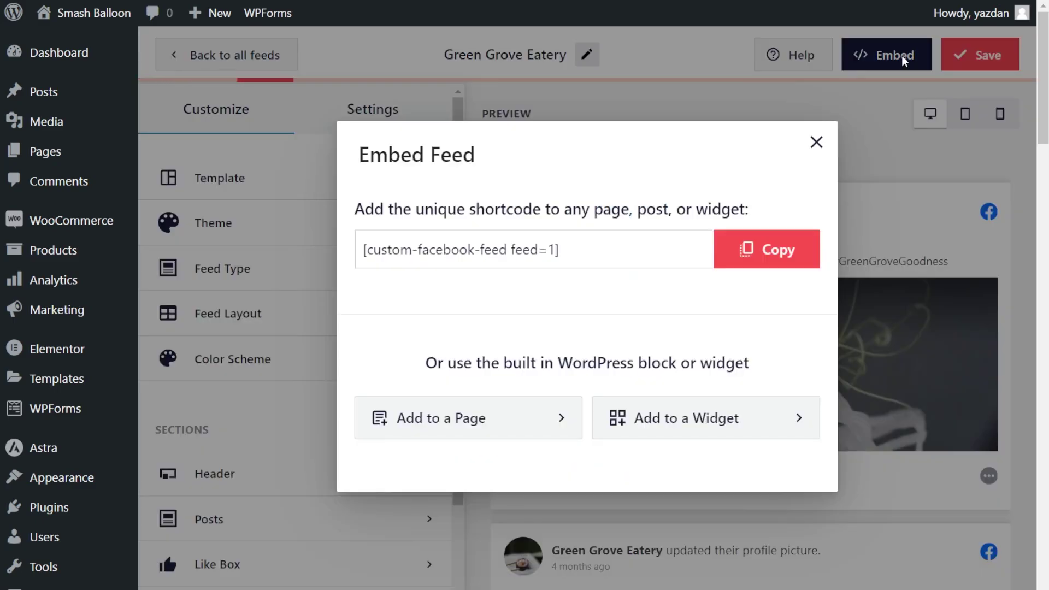
pyautogui.click(760, 255)
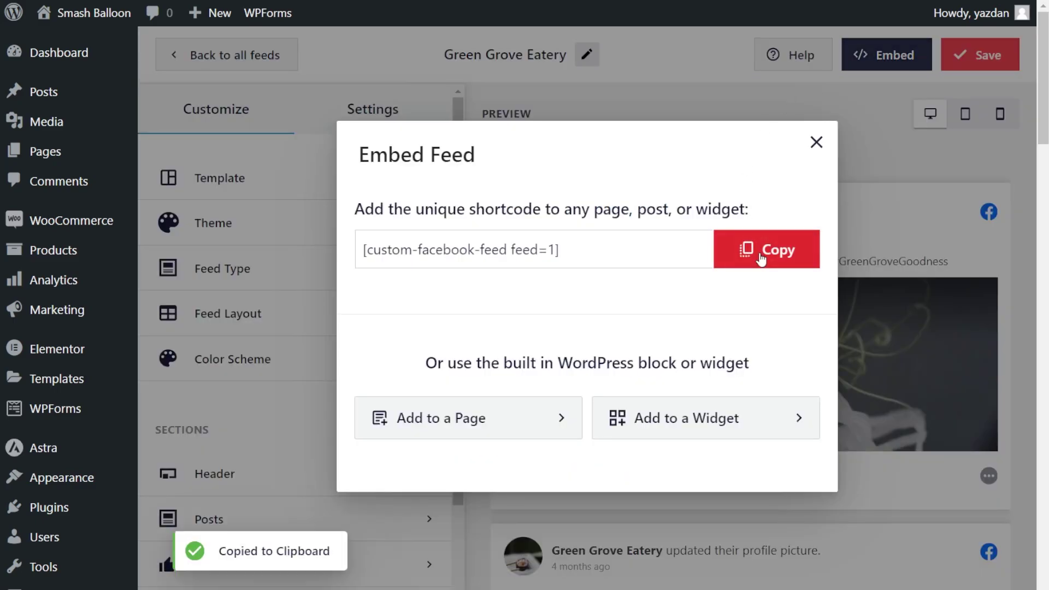
# - Choose the Home page for embedding the feed and open that page for editing with Elementor
pyautogui.click(496, 403)
pyautogui.scroll(-3, 470, 410)
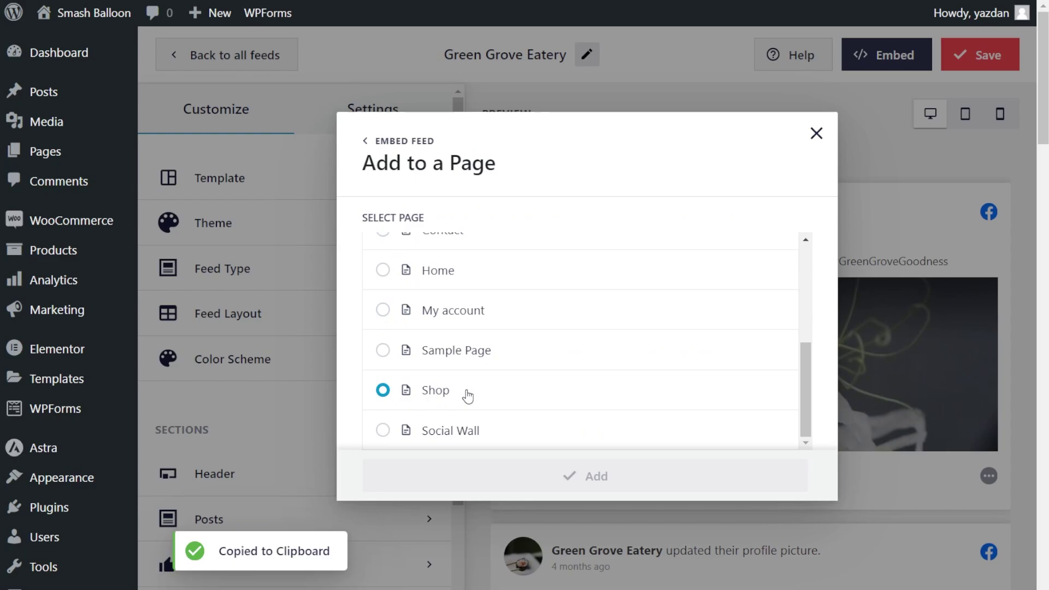
pyautogui.click(440, 279)
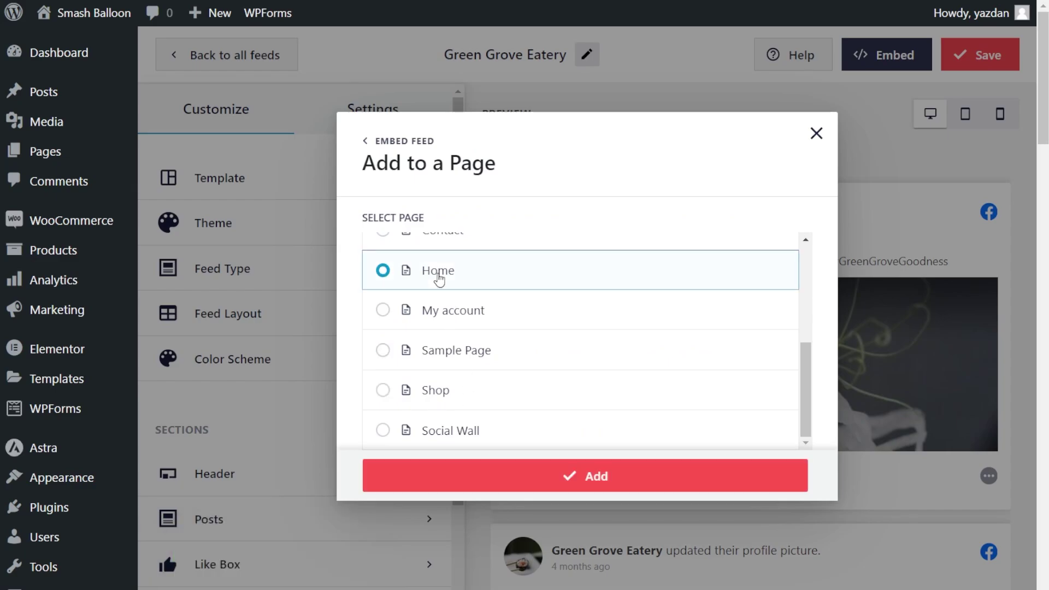
pyautogui.click(583, 476)
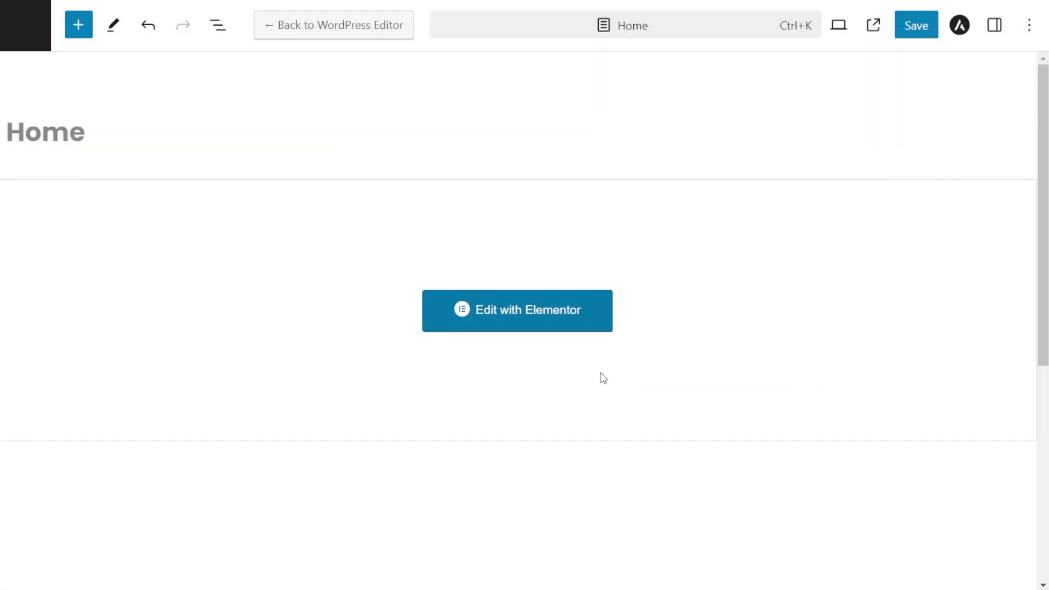
pyautogui.click(536, 321)
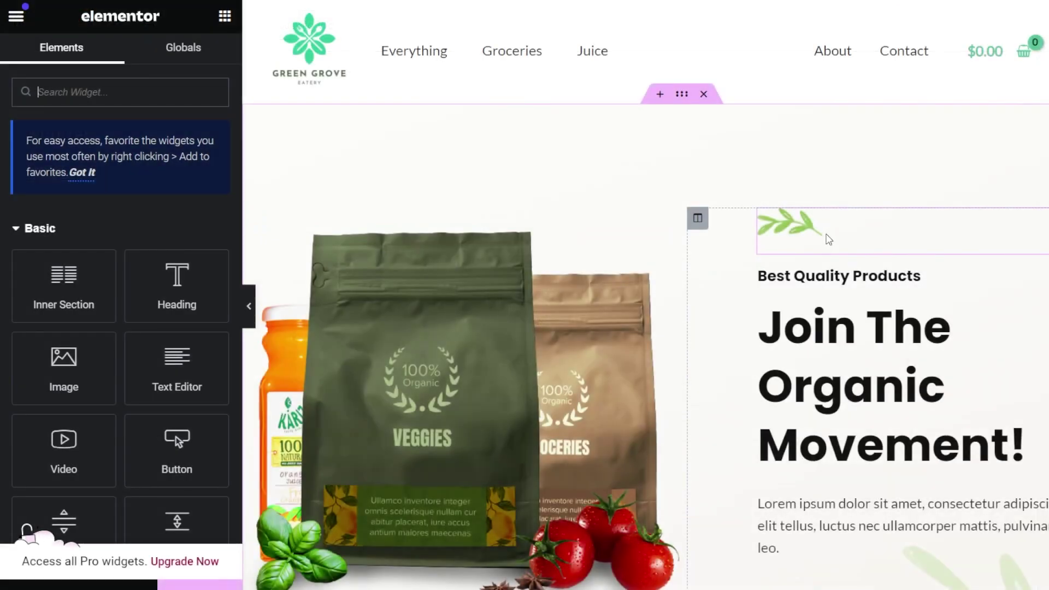
# - Add a Shortcode widget beneath the "Our Latest Posts" heading and paste in the shortcode [custom-facebook-feed feed=1]
pyautogui.scroll(-10, 827, 239)
pyautogui.scroll(-4, 784, 384)
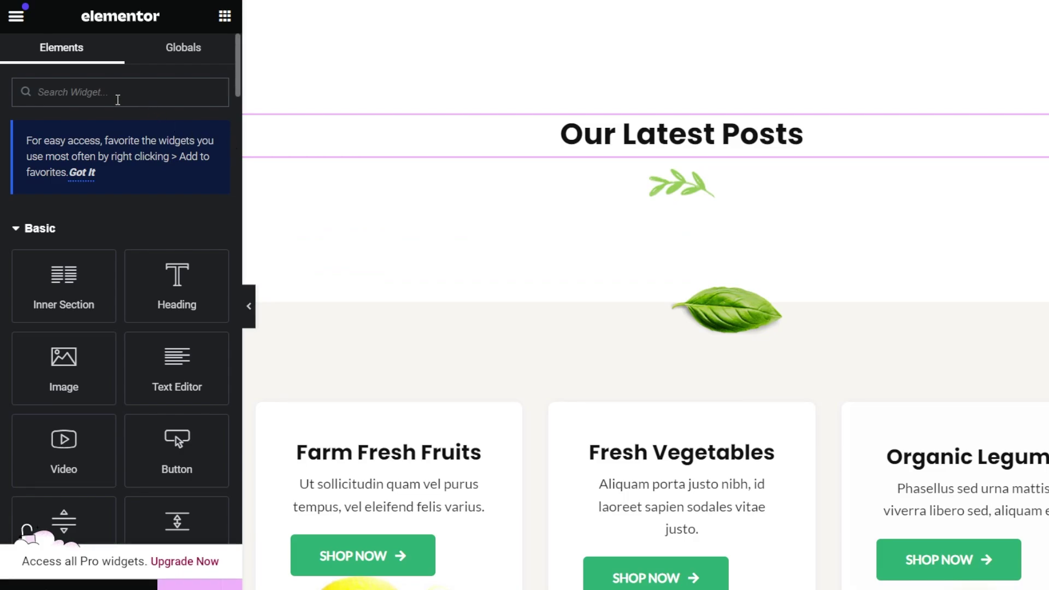
pyautogui.click(117, 100)
pyautogui.write('shortcode')
pyautogui.moveTo(101, 264); pyautogui.dragTo(666, 226)
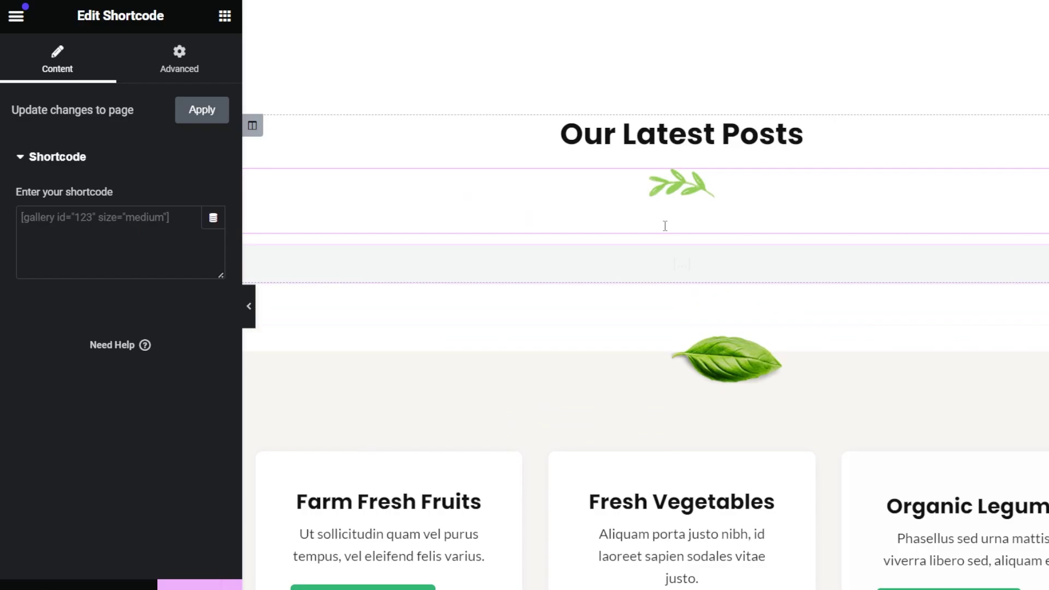
pyautogui.click(128, 242)
pyautogui.hotkey('ctrl', 'v')
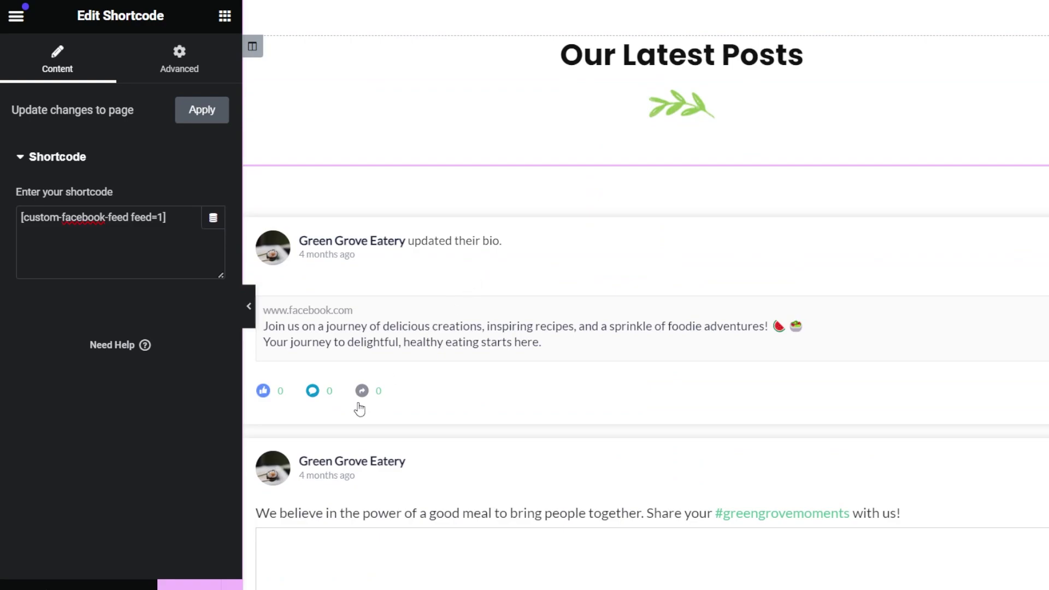
# - Update the Home page with the embedded Facebook feed shortcode
pyautogui.click(185, 586)
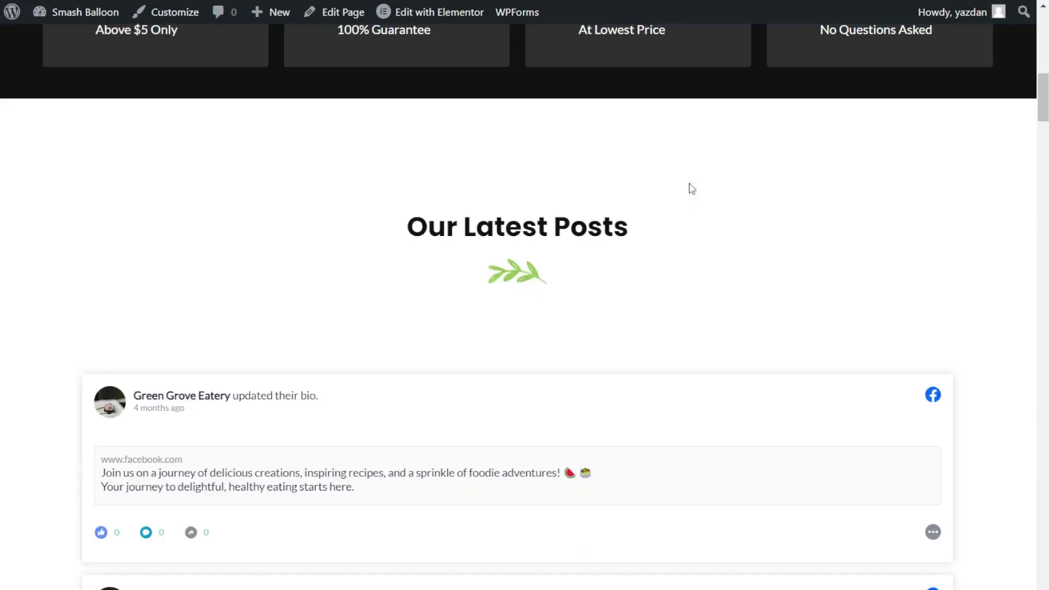
# - Examine the embedded feed under "Our Latest Posts" on the live Home page, checking its post authors, text, hashtags and photos
pyautogui.scroll(-5, 688, 188)
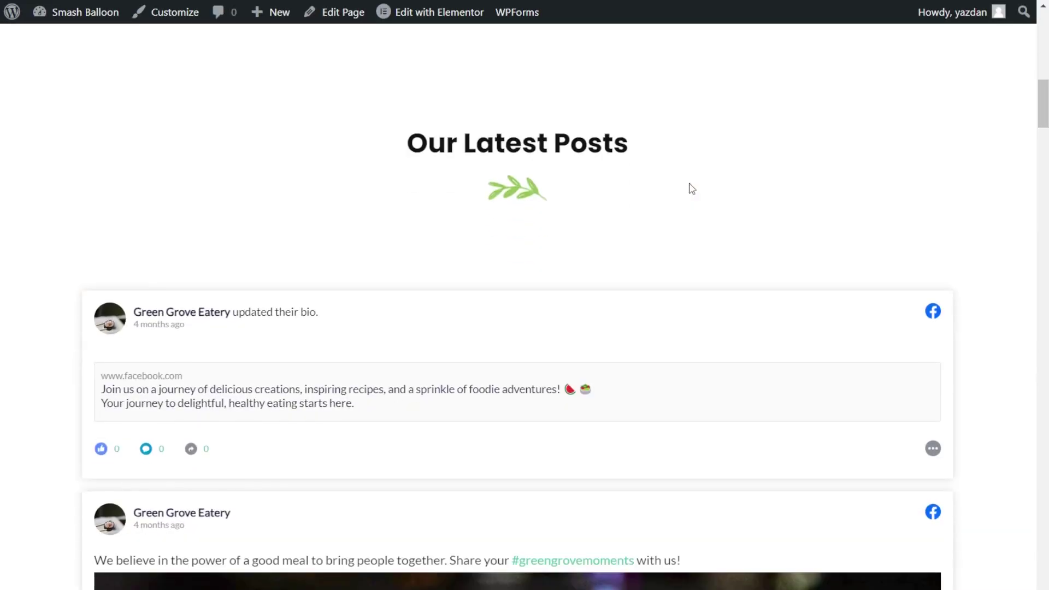
pyautogui.scroll(2, 734, 189)
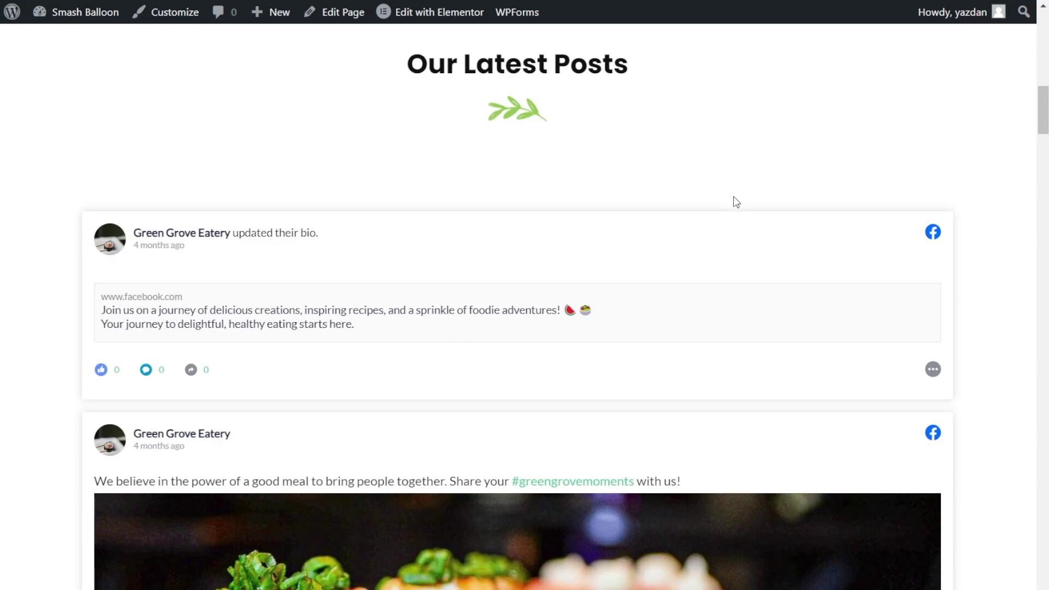
pyautogui.scroll(-4, 740, 213)
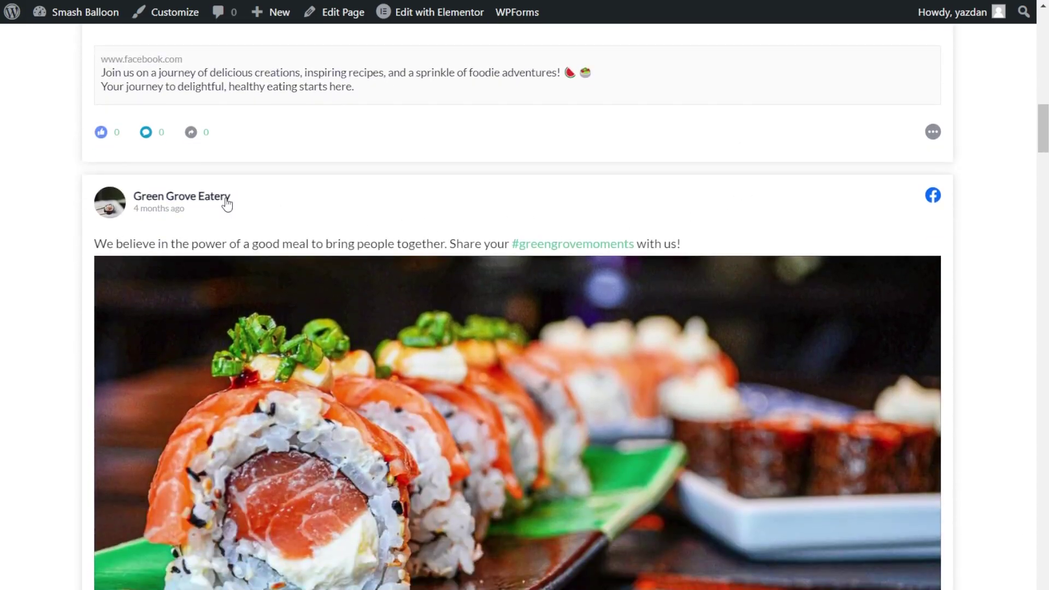
pyautogui.scroll(-2, 306, 164)
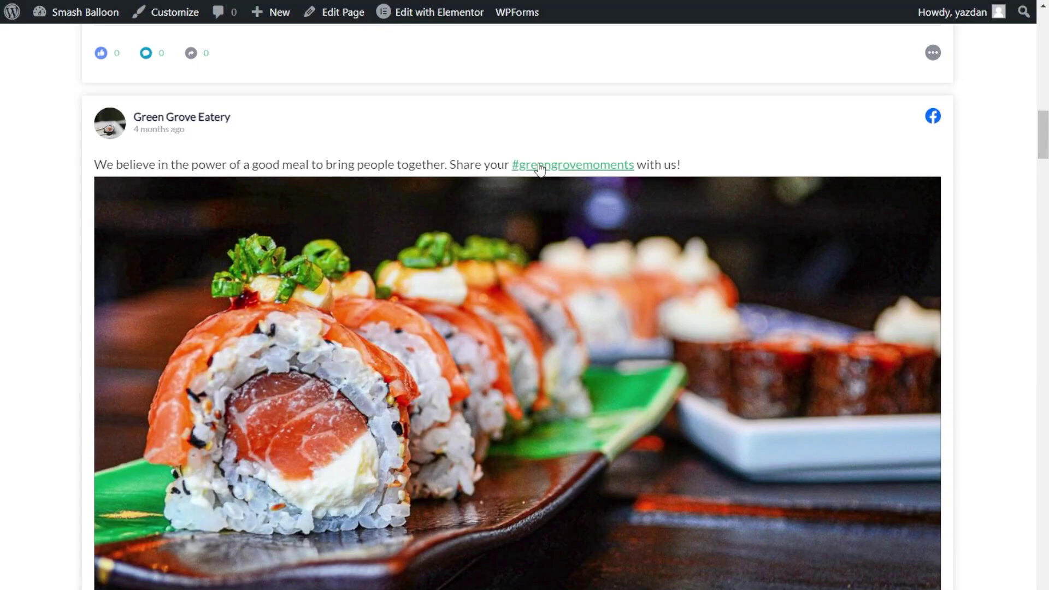
pyautogui.scroll(-3, 508, 186)
pyautogui.scroll(-8, 499, 195)
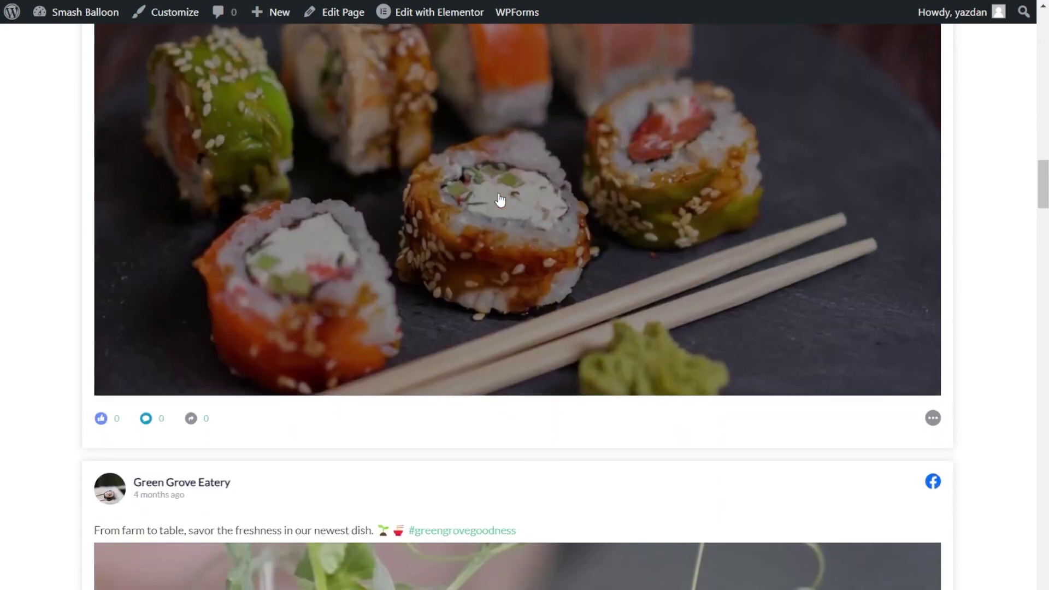
pyautogui.scroll(1, 503, 200)
pyautogui.click(502, 199)
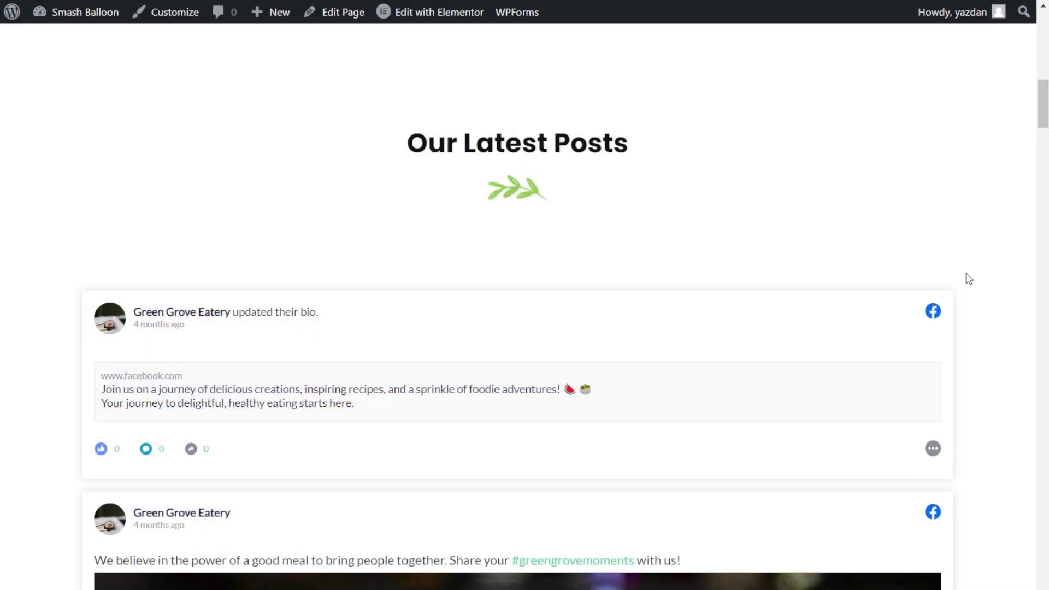
pyautogui.scroll(-10, 973, 284)
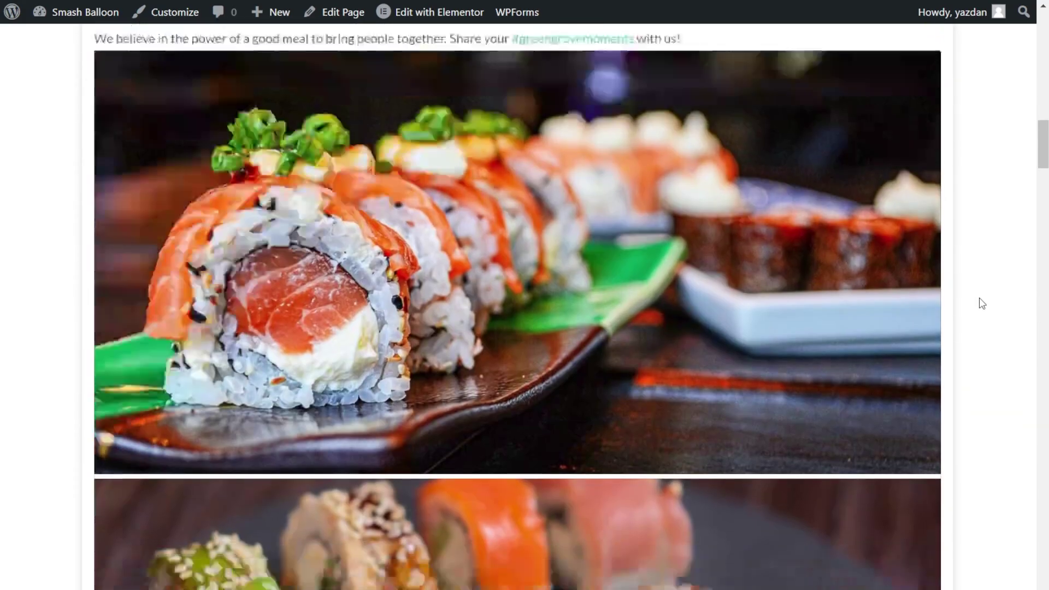
pyautogui.scroll(-8, 982, 304)
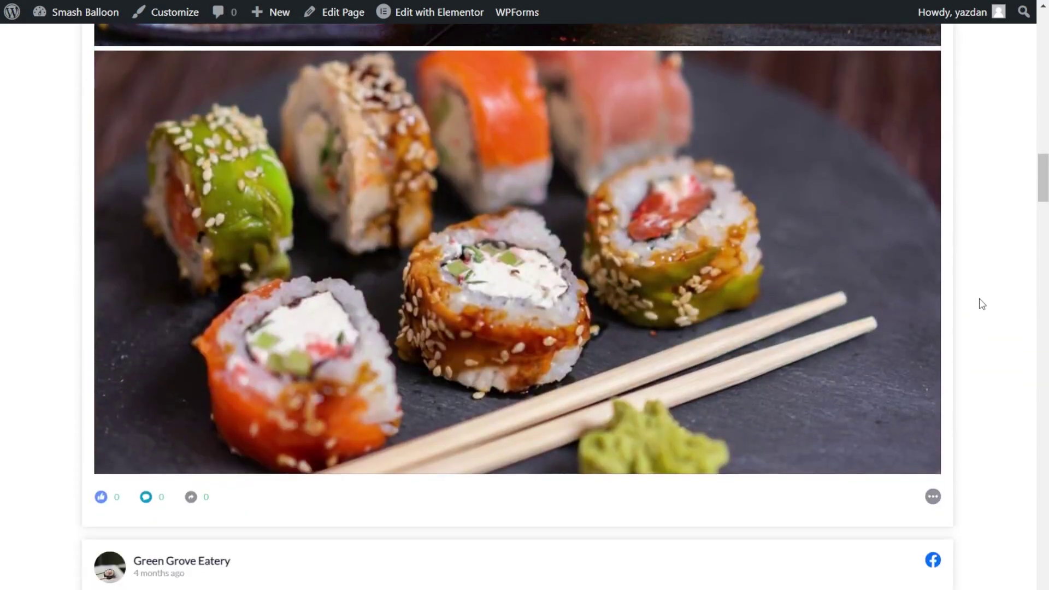